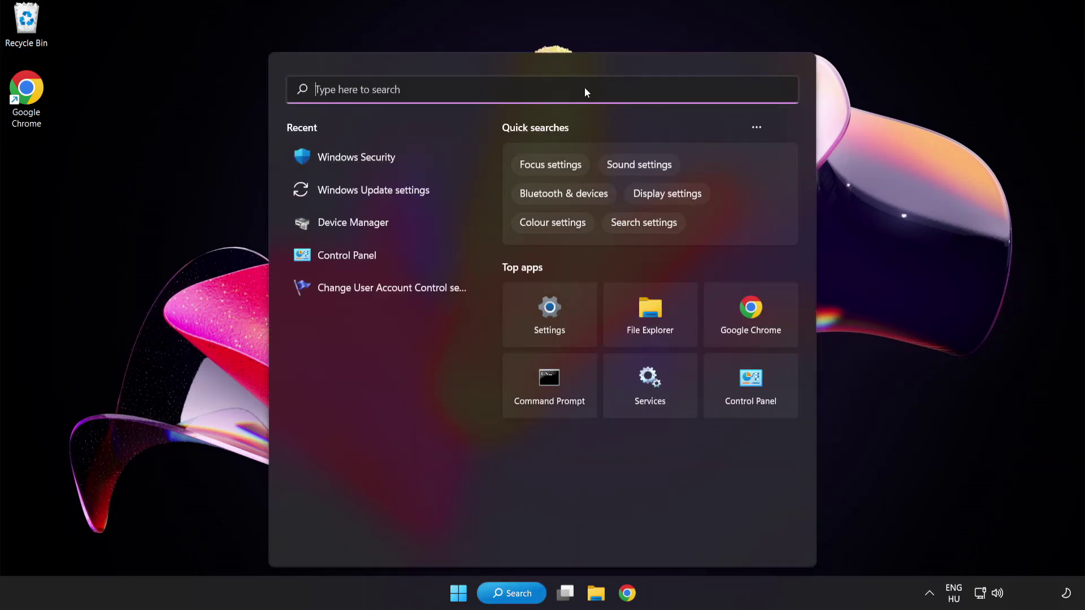
Step: Find and open Device Manager through Windows search, and move its window towards the middle of the desktop
text(device manag)
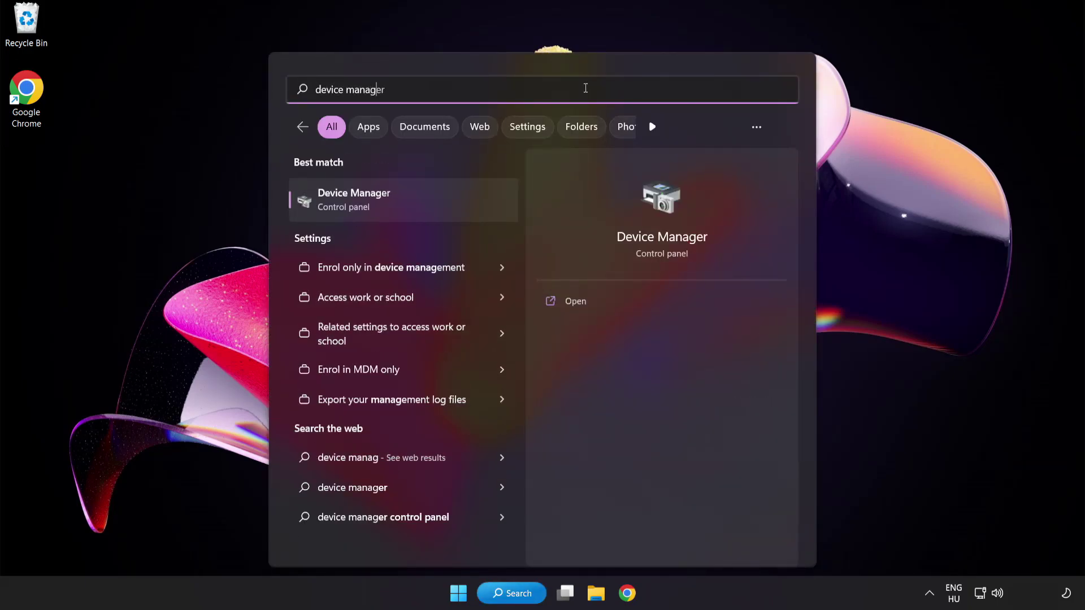
text(er)
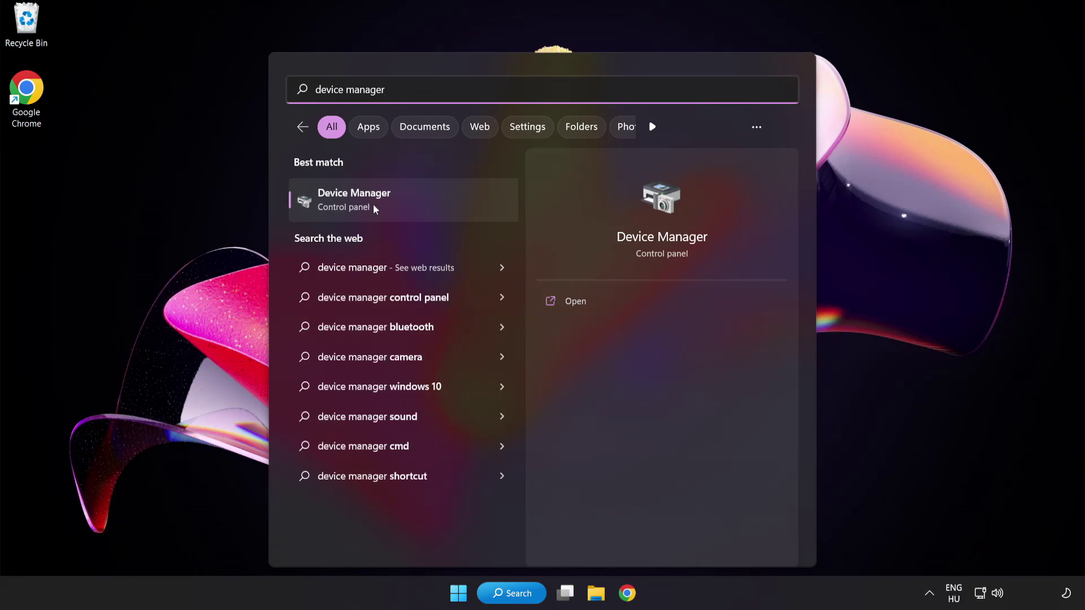
click(433, 205)
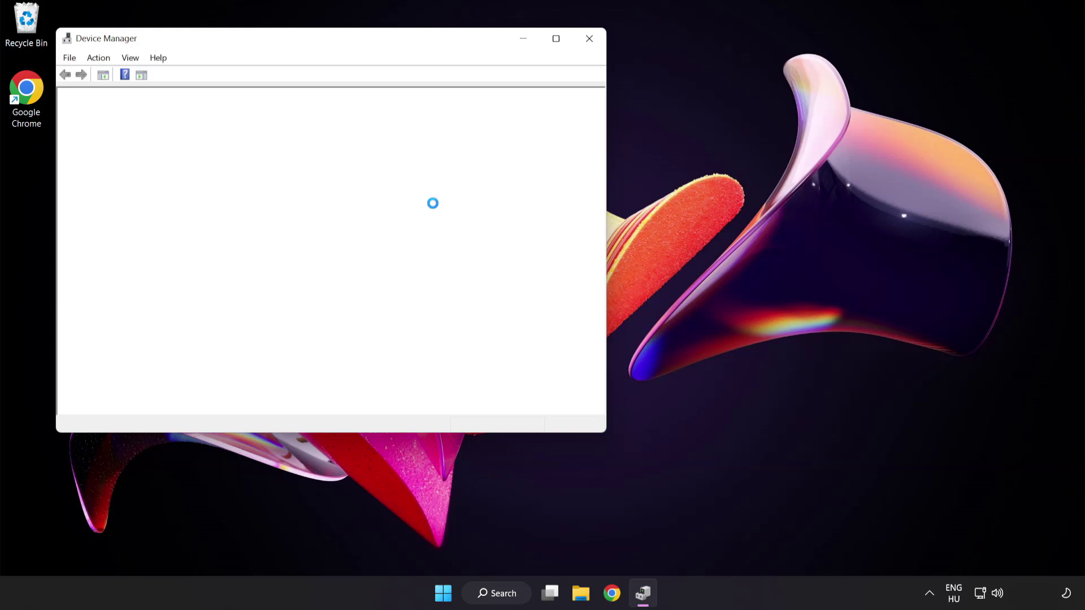
drag(351, 46, 530, 115)
Step: Run an automatic driver update for the VMware SVGA 3D display adapter, and close Device Manager
click(299, 230)
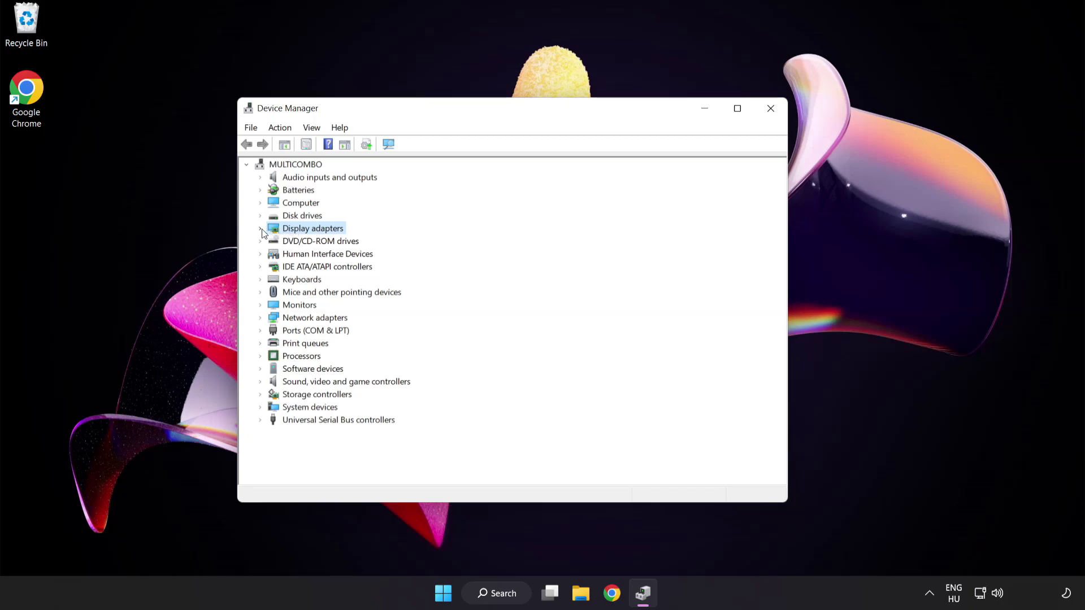
click(261, 230)
click(284, 236)
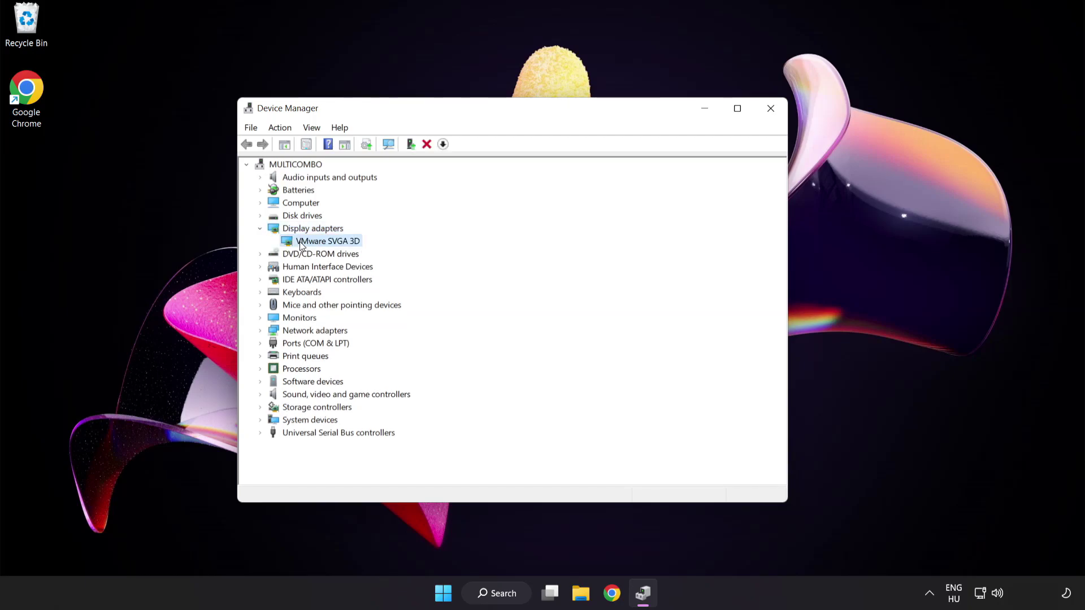
right_click(319, 241)
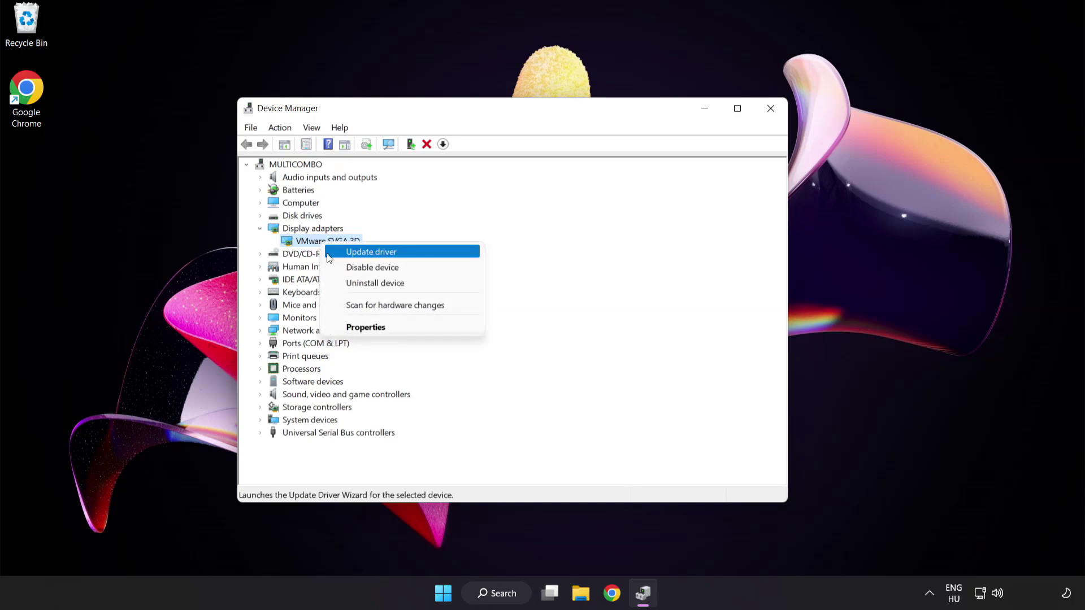
click(421, 252)
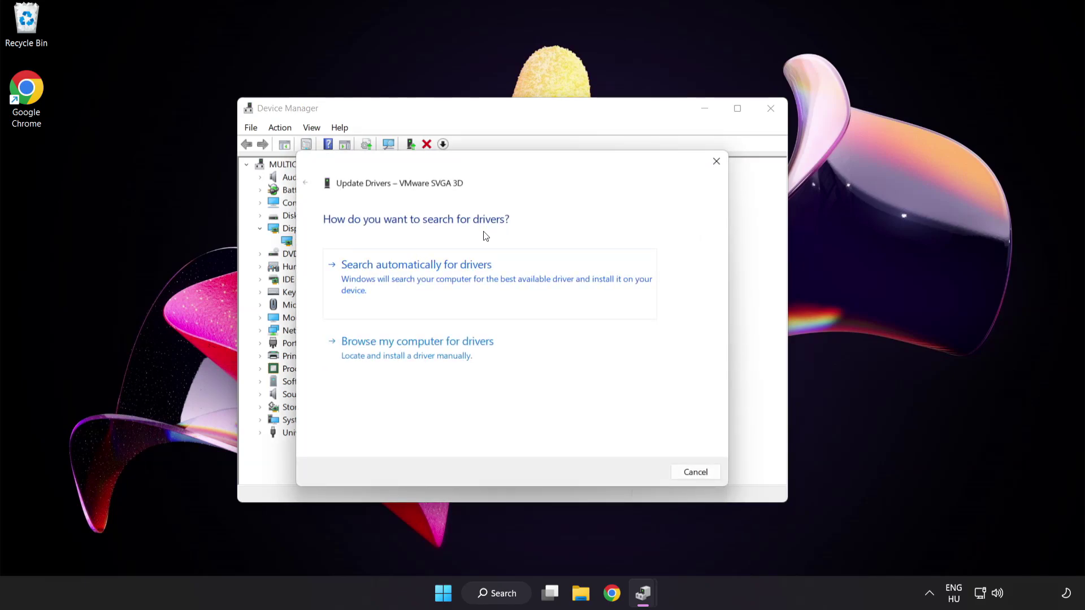
click(474, 280)
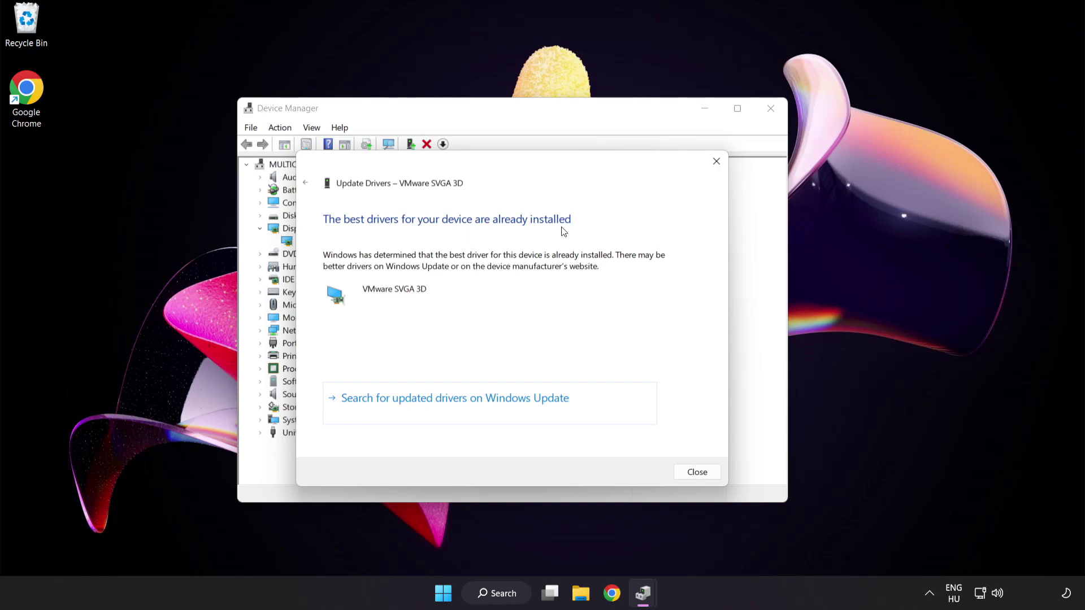
click(695, 474)
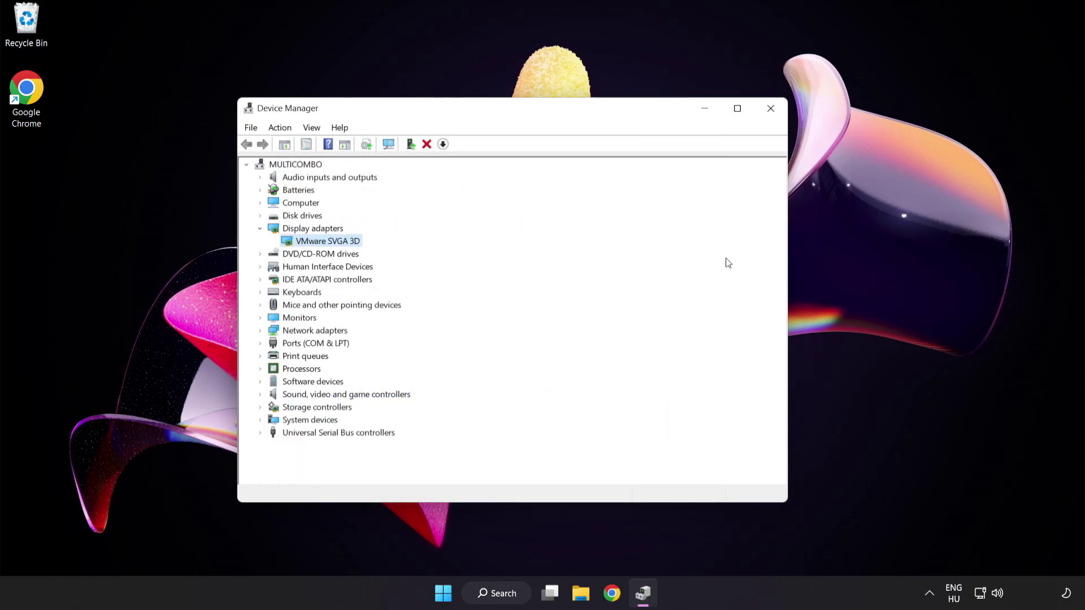
click(770, 109)
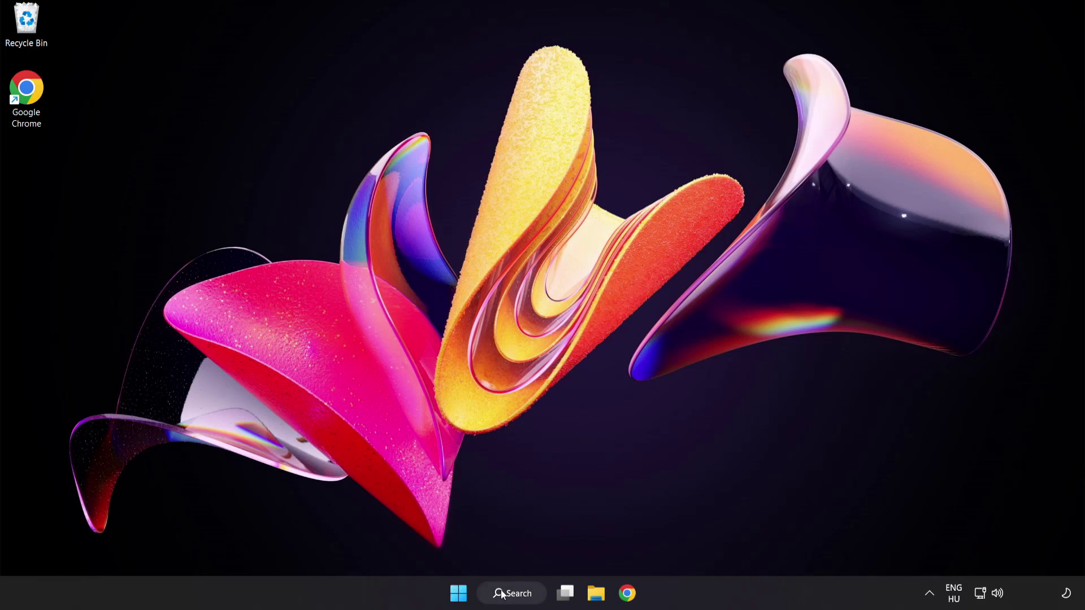
Step: Search Windows for "update", check for updates in the Windows Update settings, and close Settings
click(519, 596)
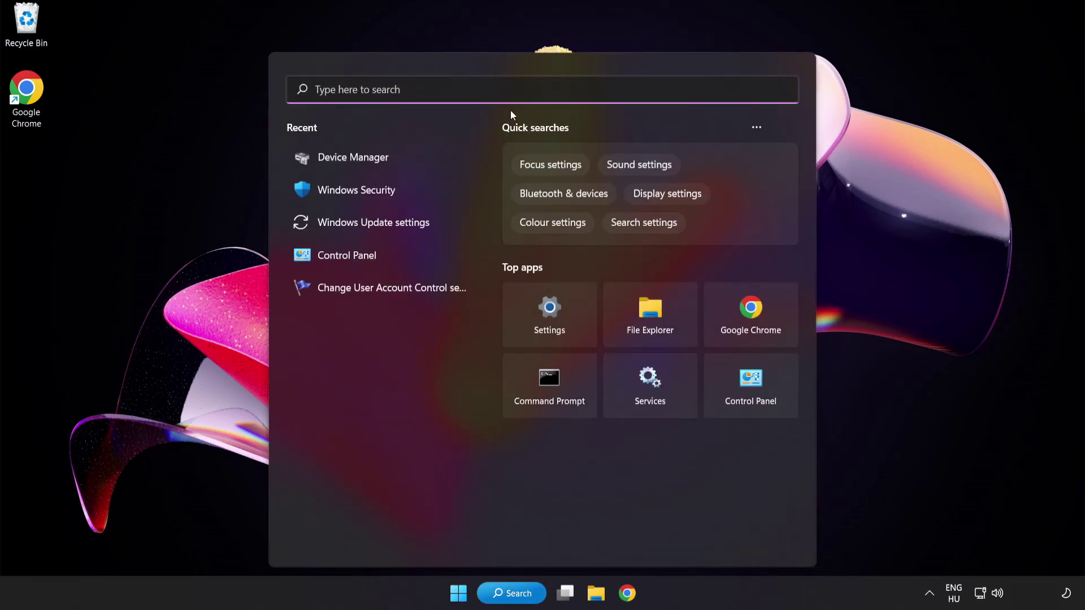
text(update)
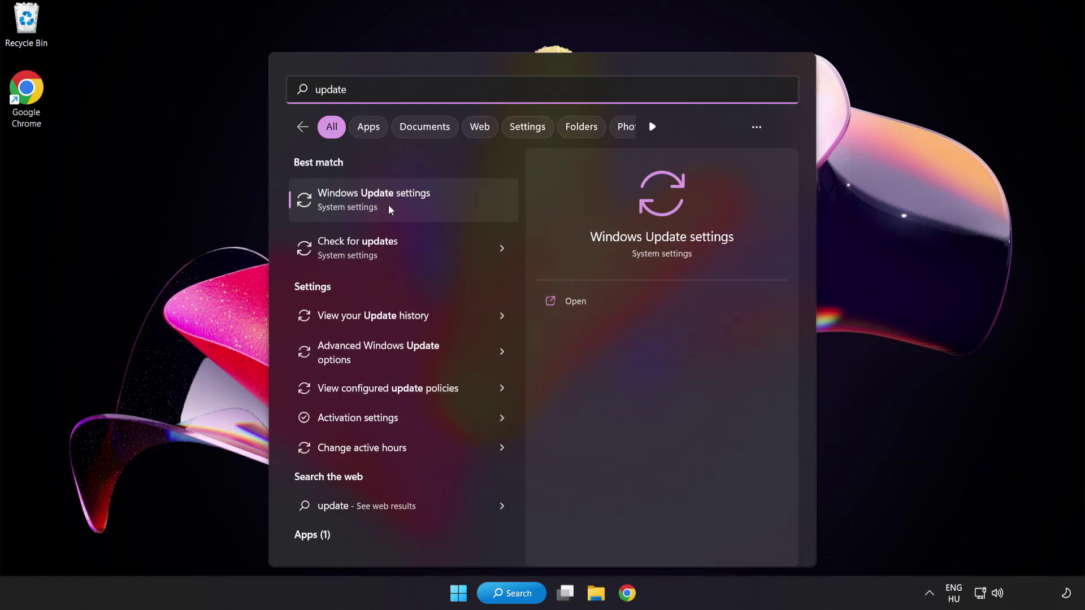
click(415, 205)
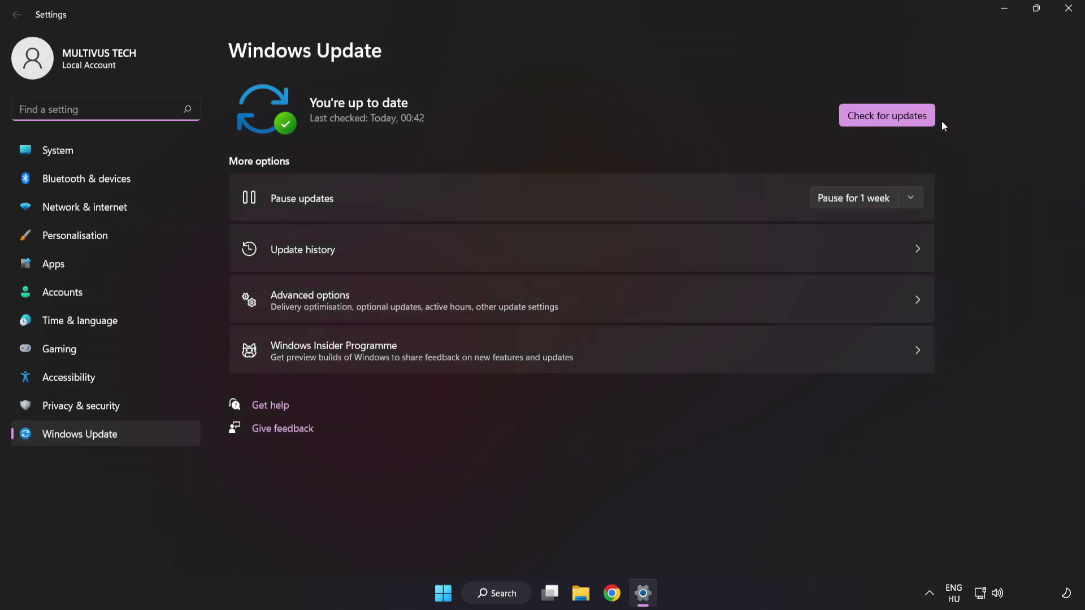
click(884, 122)
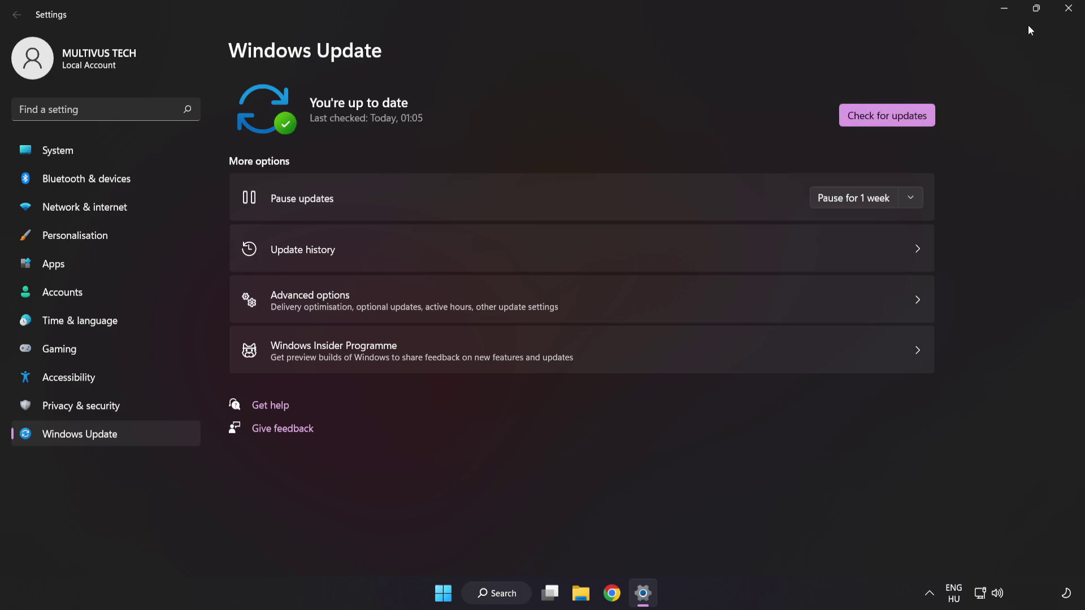
click(1067, 9)
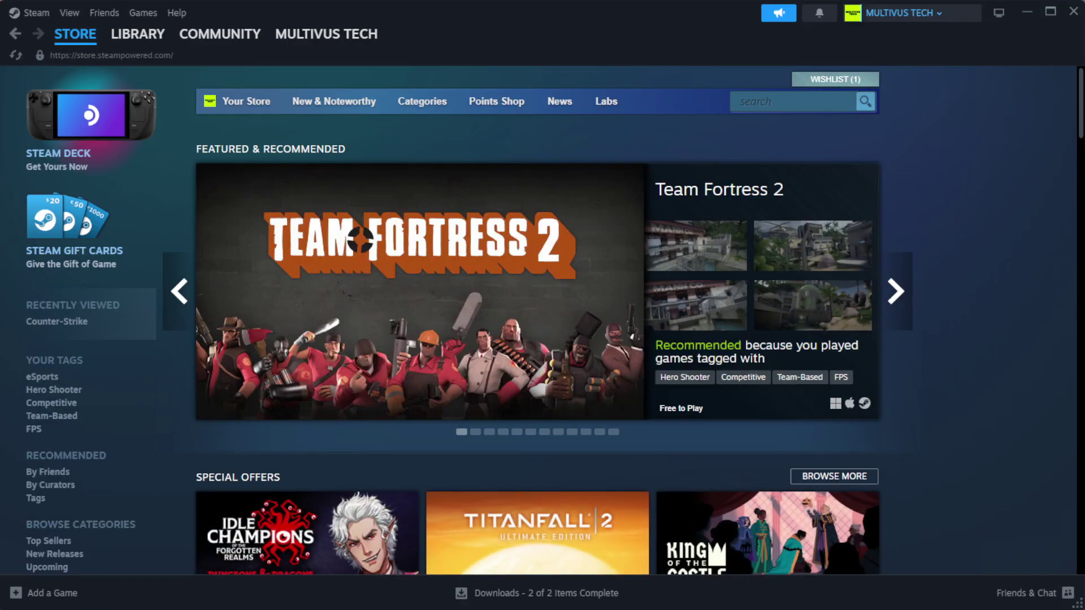
Step: Switch to Steam and verify the integrity of the installed files of the favorite game YOUR NOT WORKING GAME
mouse_move(135, 41)
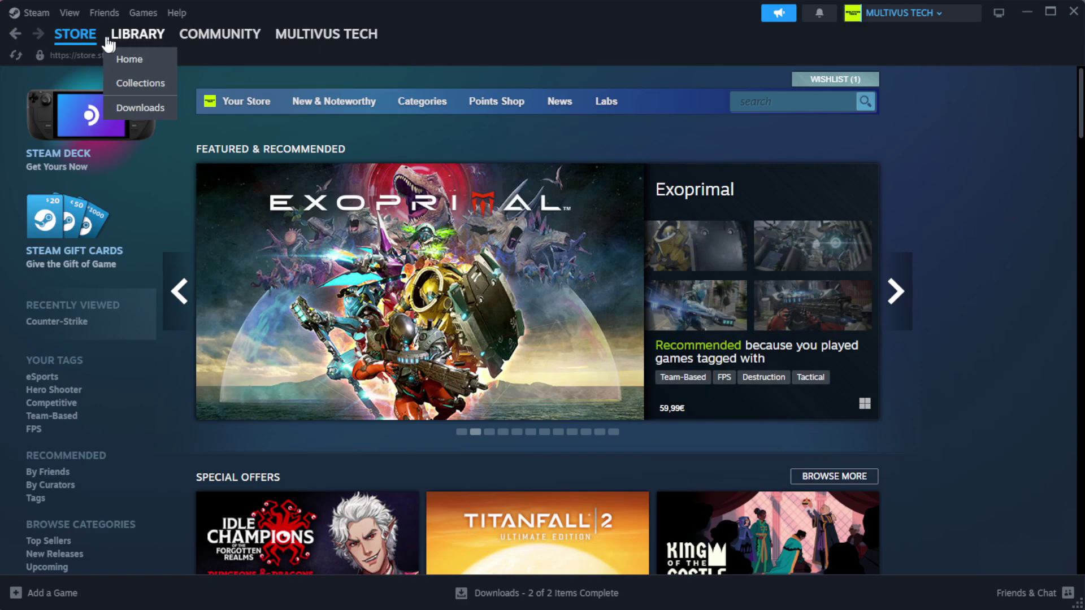
click(158, 61)
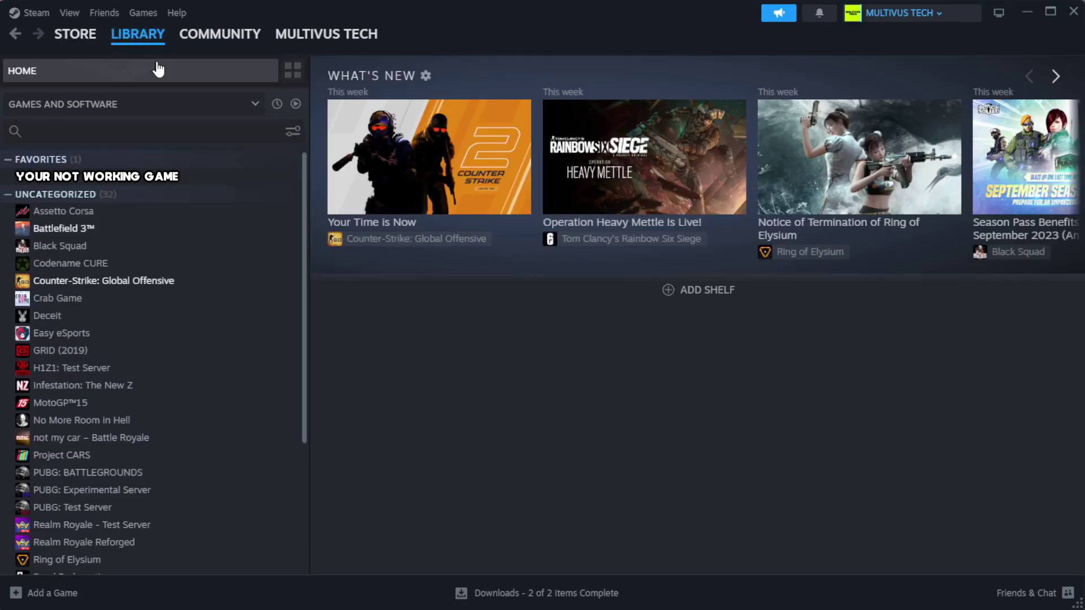
right_click(266, 179)
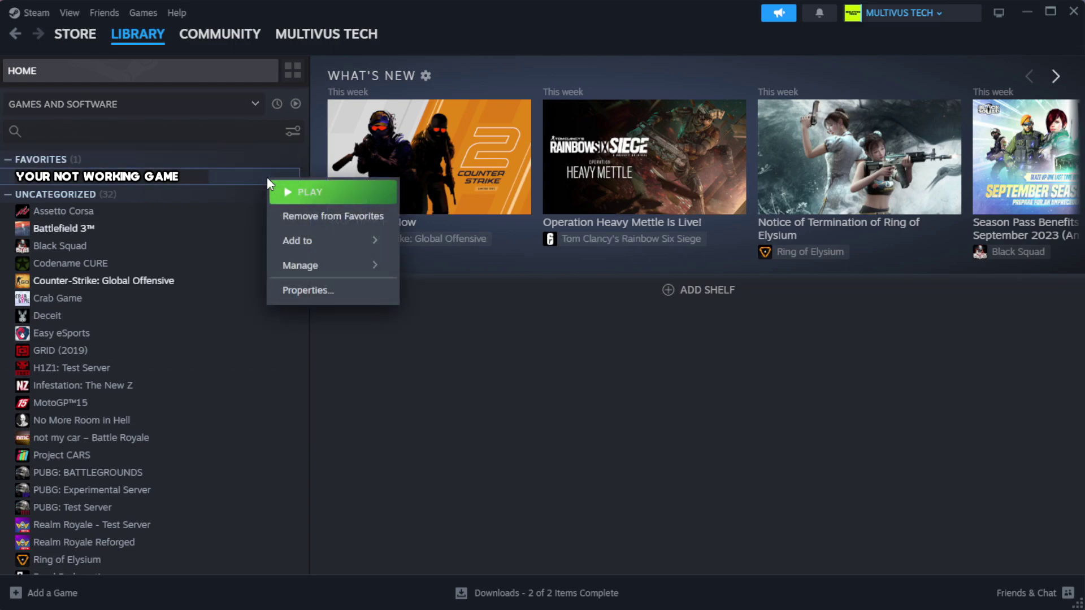
click(343, 294)
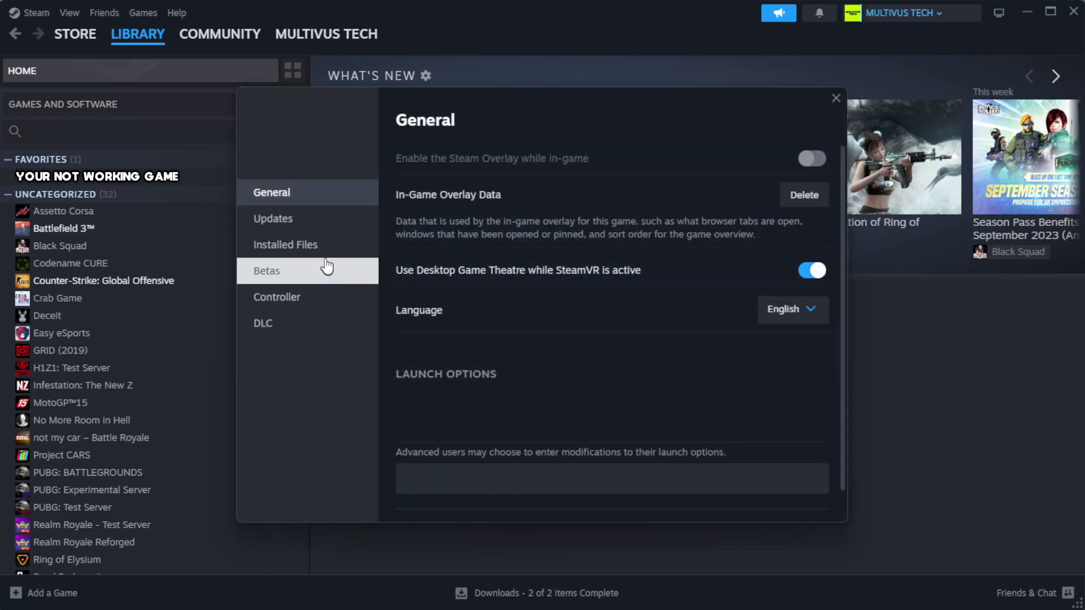
click(357, 257)
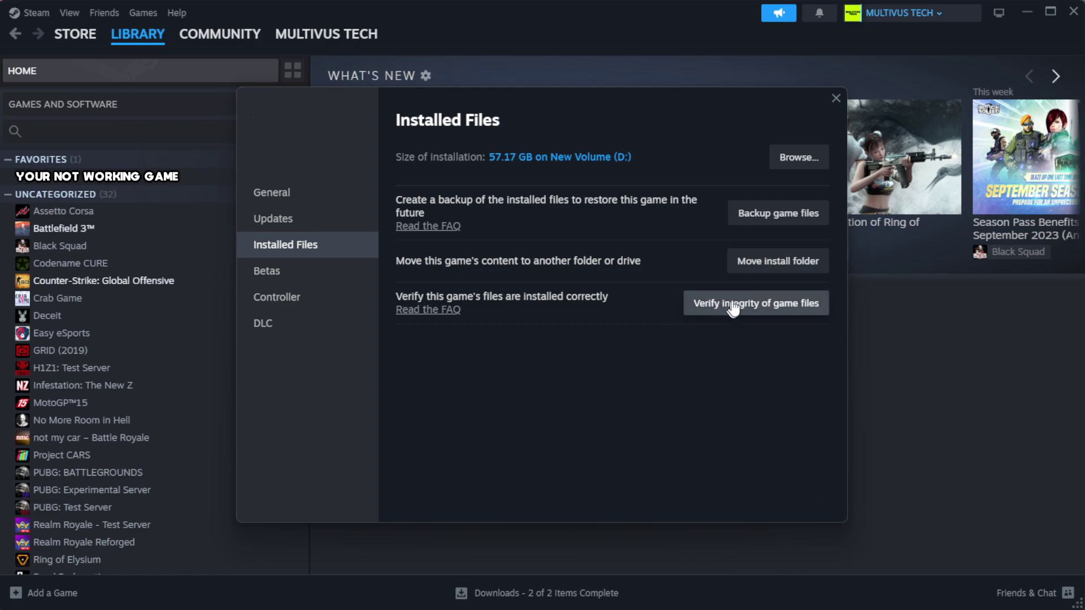
click(763, 316)
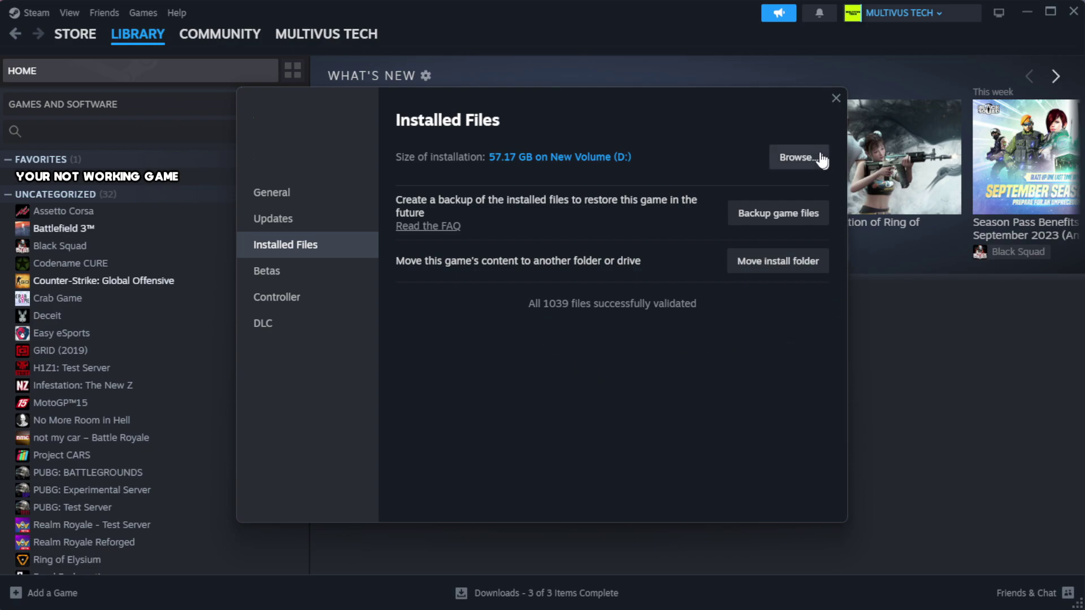
Step: Browse to the game's installation folder and open the properties of the YOUR NOT WORKING GAME shortcut
click(797, 170)
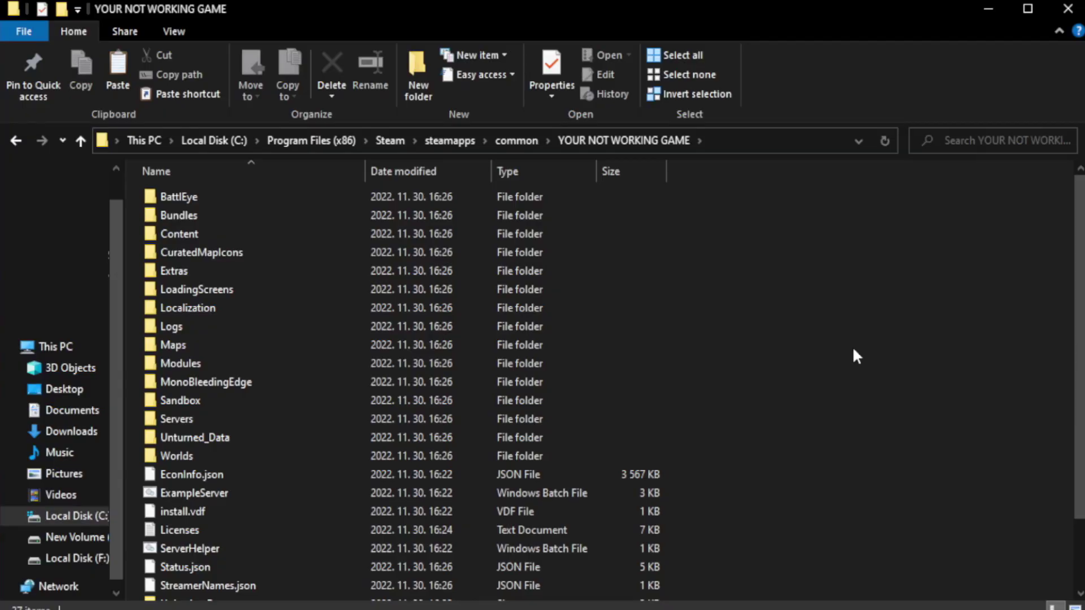
scroll(1080, 396, down, 2)
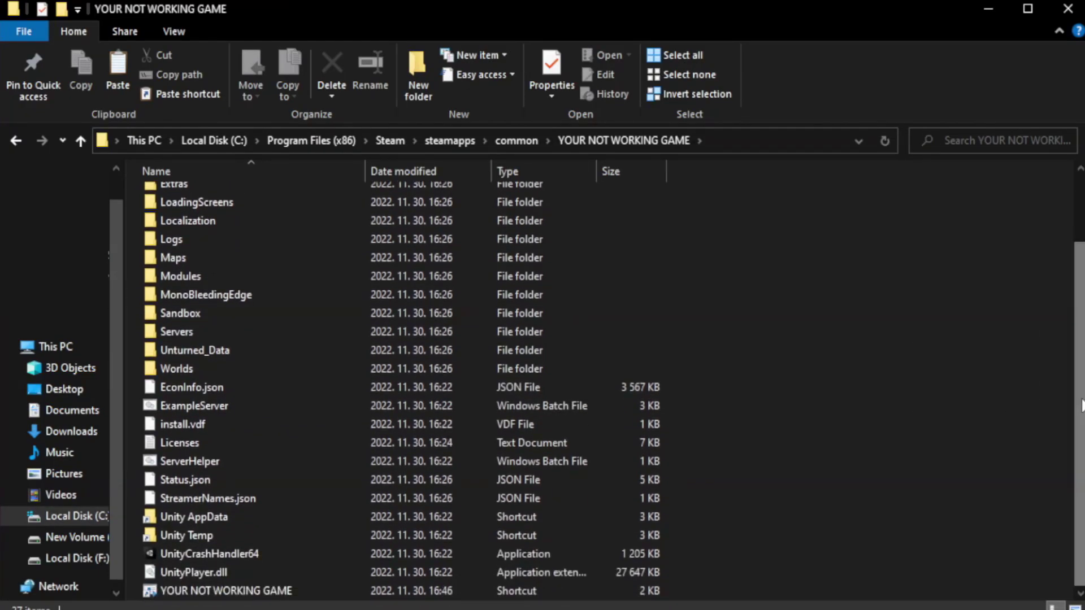
click(389, 591)
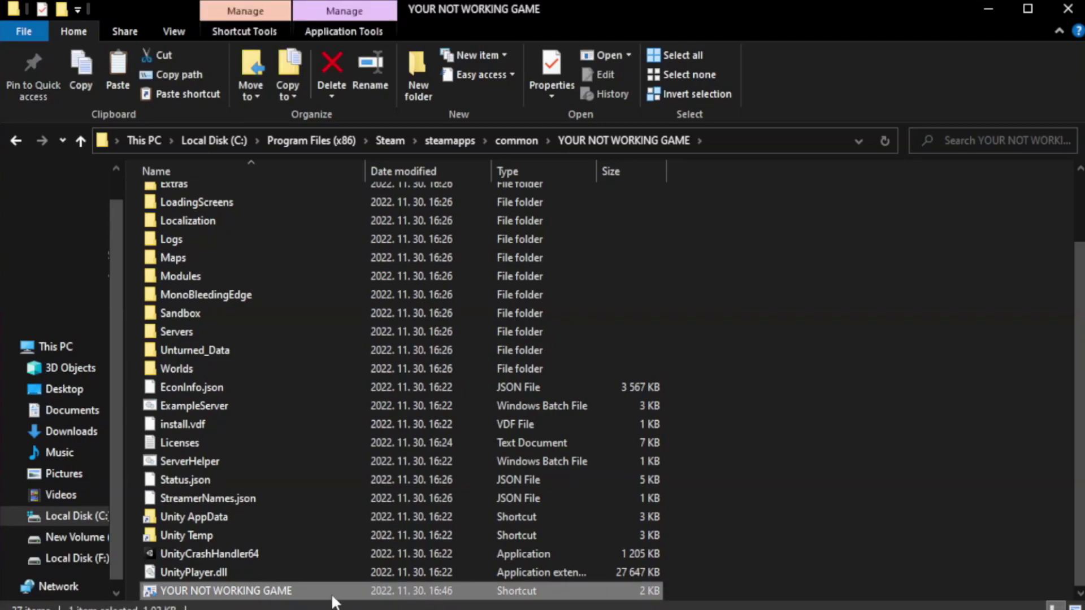
right_click(363, 593)
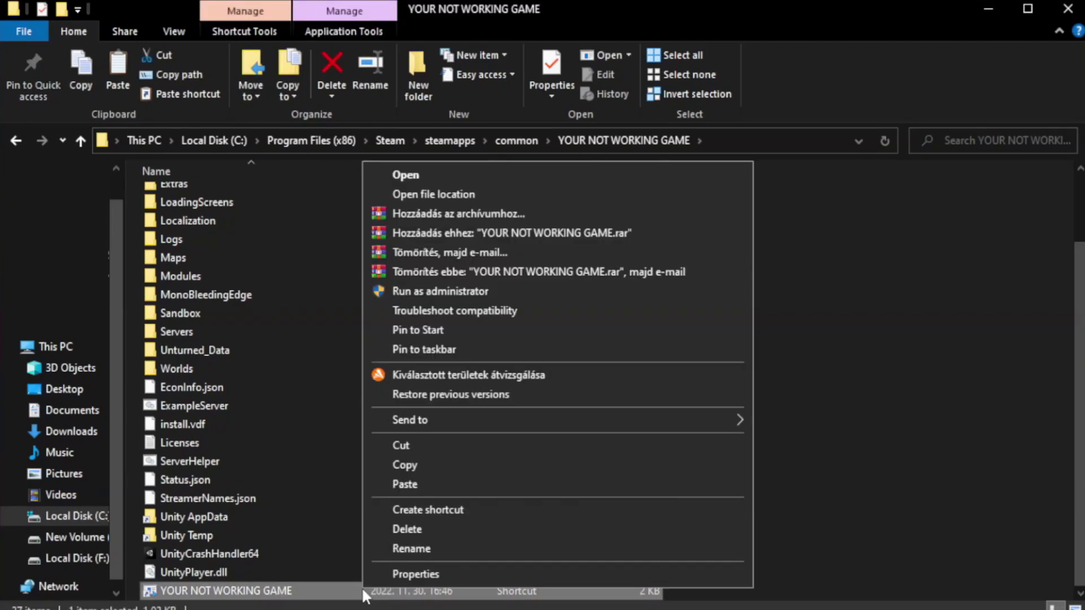
click(552, 574)
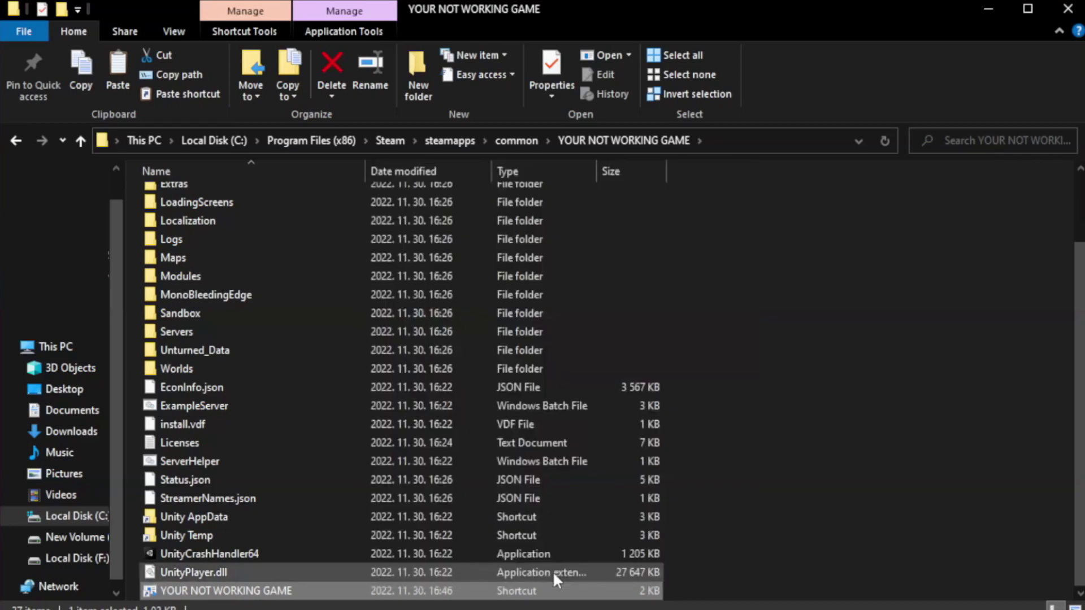
drag(542, 309, 546, 113)
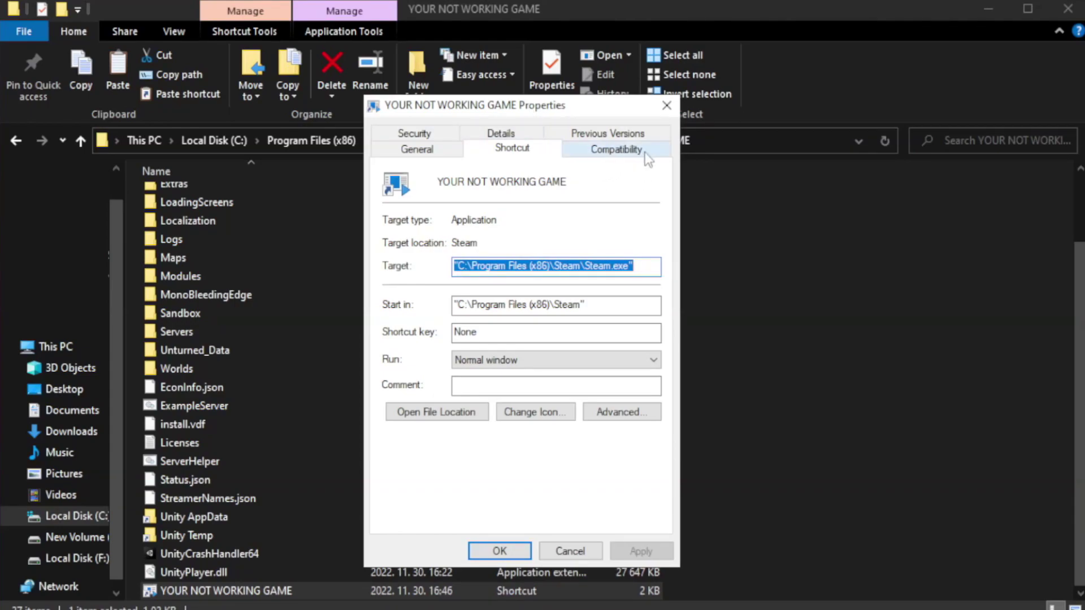
Step: Apply Windows 8 compatibility mode, disabled fullscreen optimizations and running as administrator to the game shortcut, and close the folder
click(609, 153)
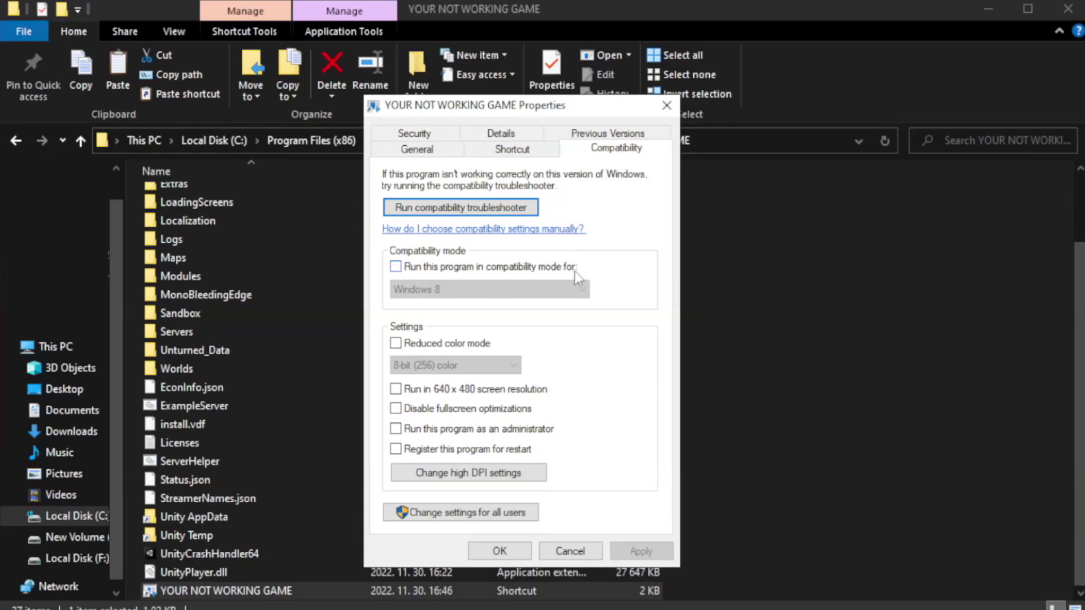
click(432, 270)
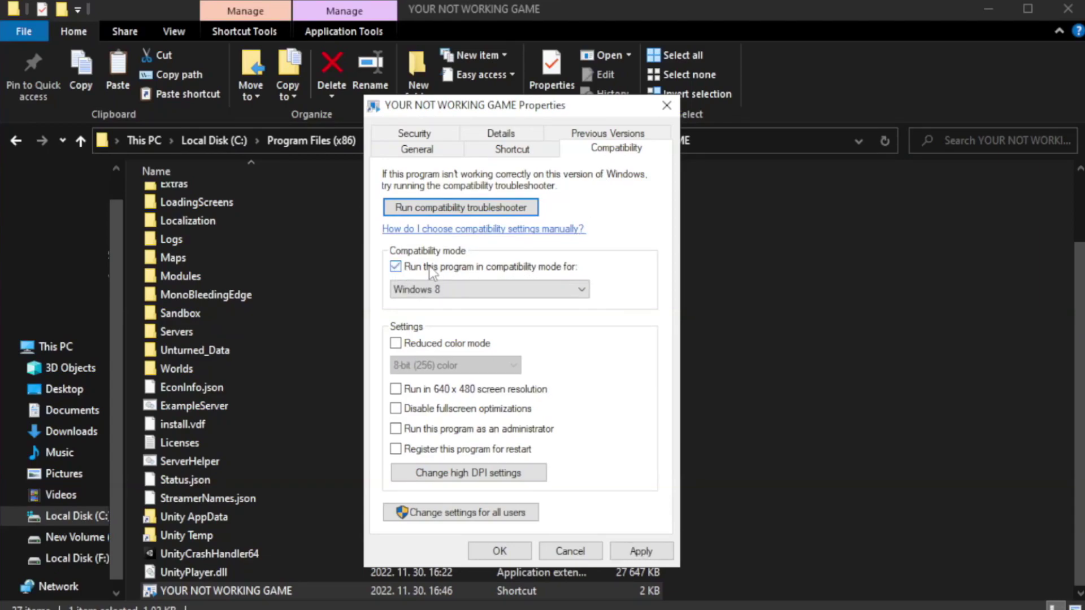
click(489, 291)
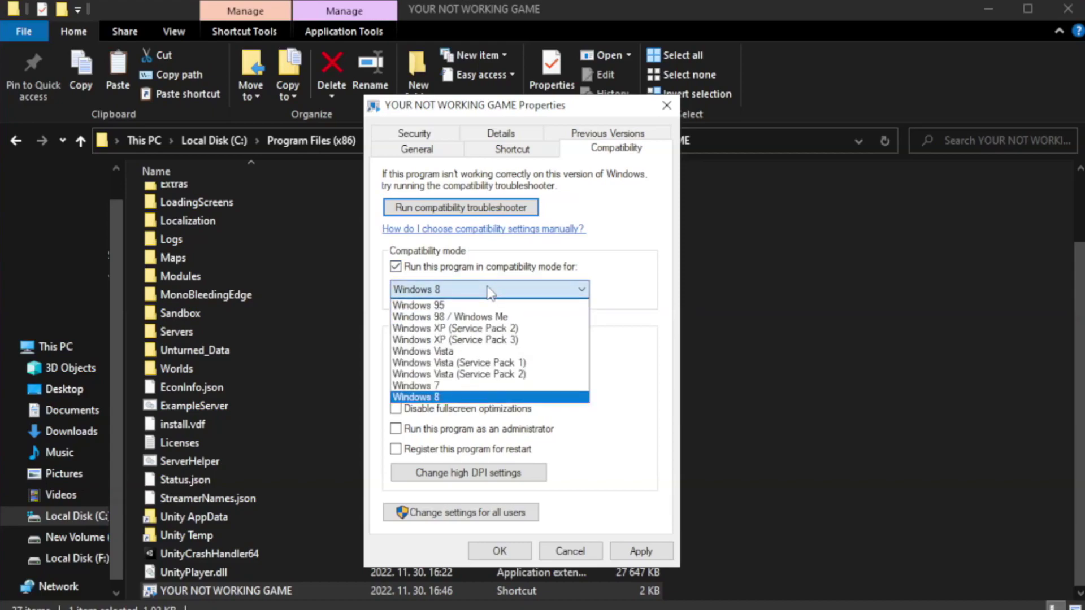
click(459, 397)
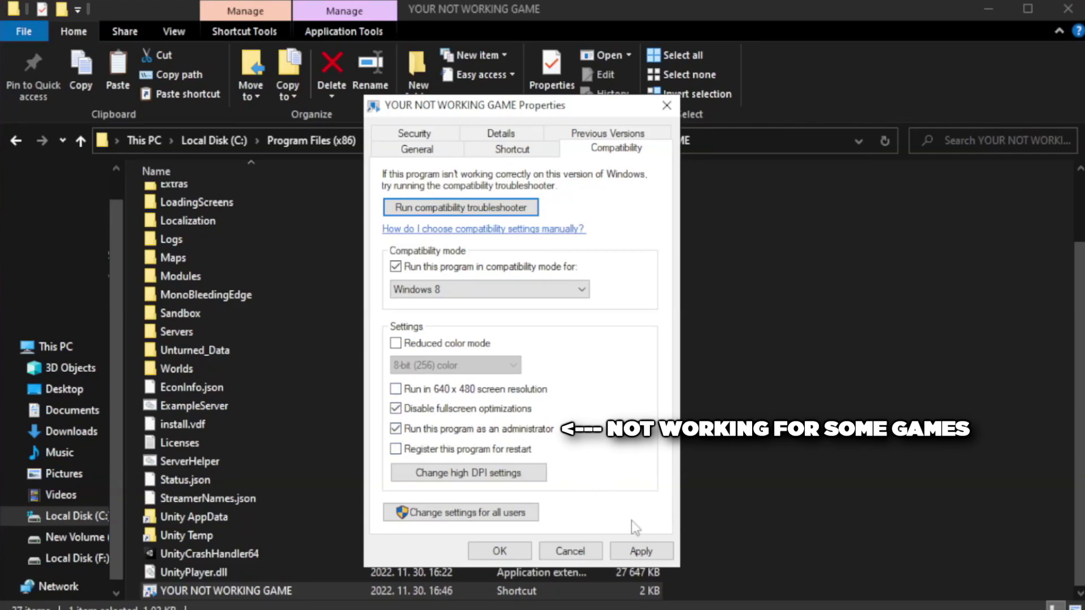
click(641, 550)
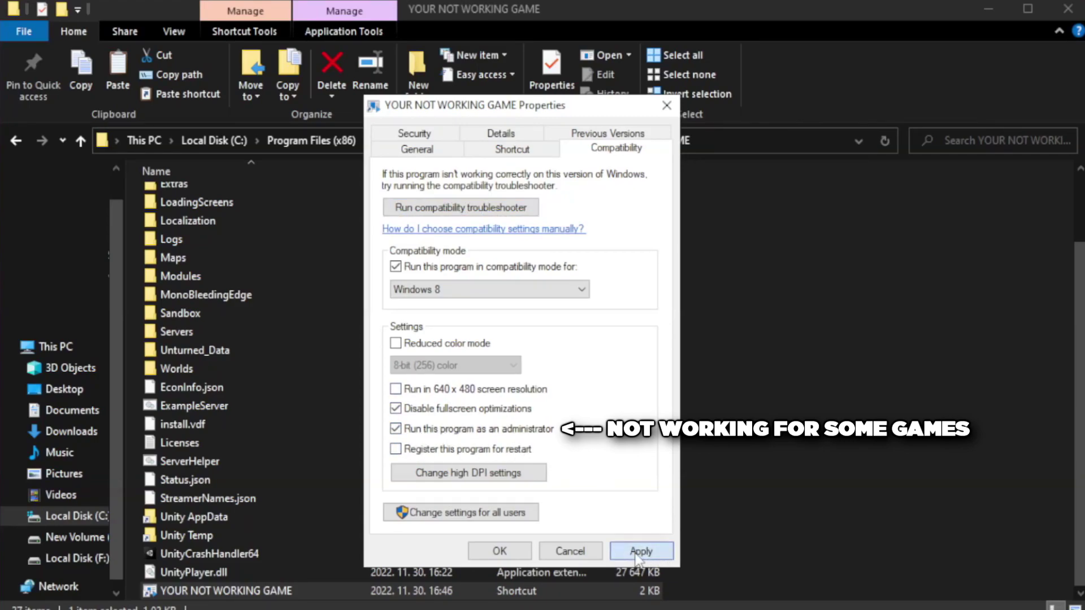
click(499, 551)
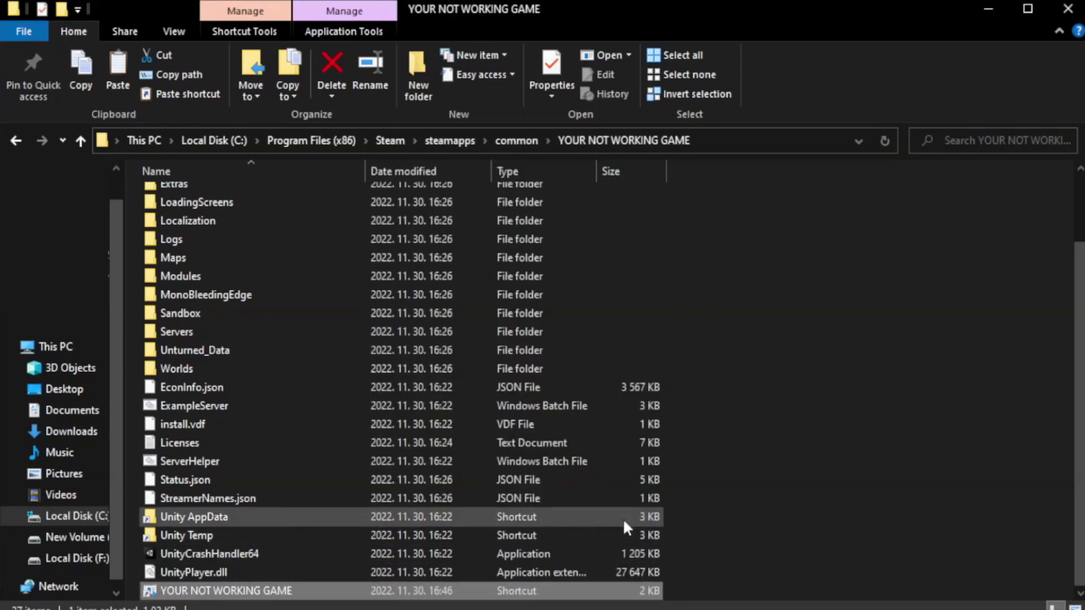
click(1067, 10)
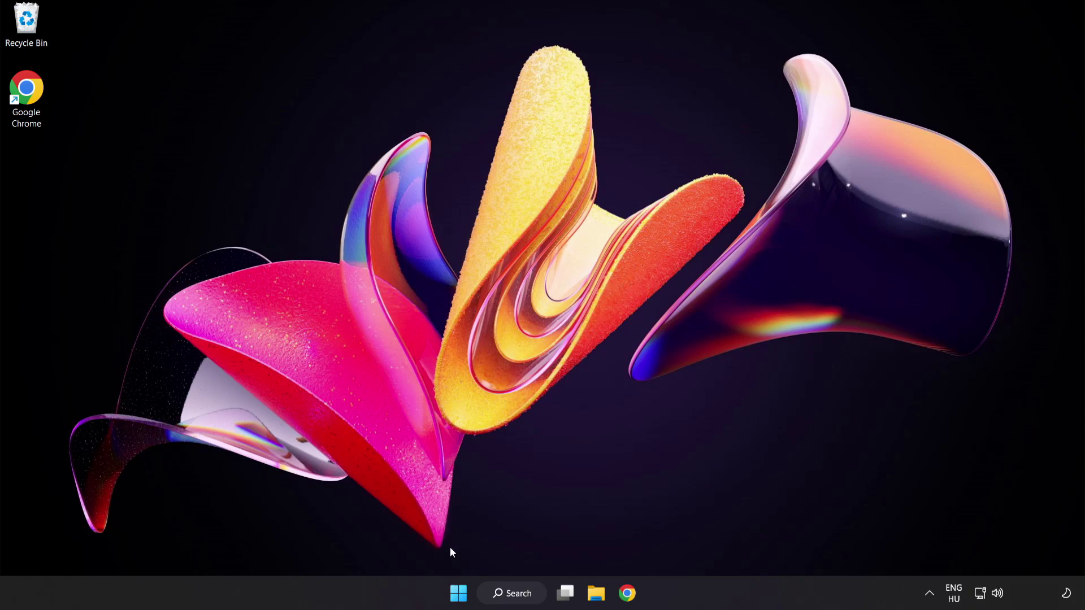
Step: Open Task Manager's list of startup apps and disable Cortana and Phone Link
right_click(462, 596)
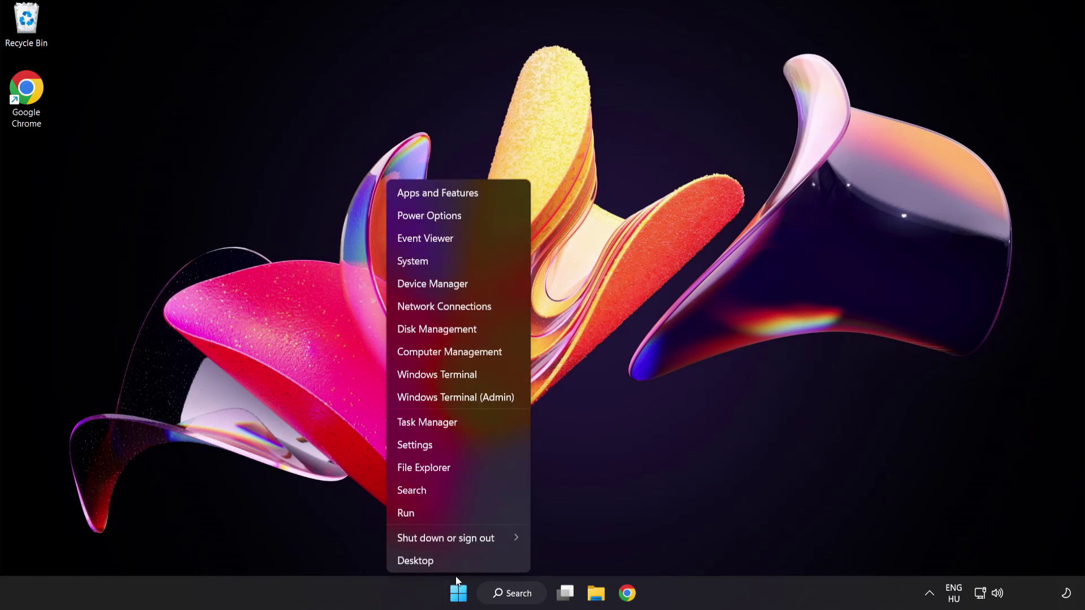
click(469, 426)
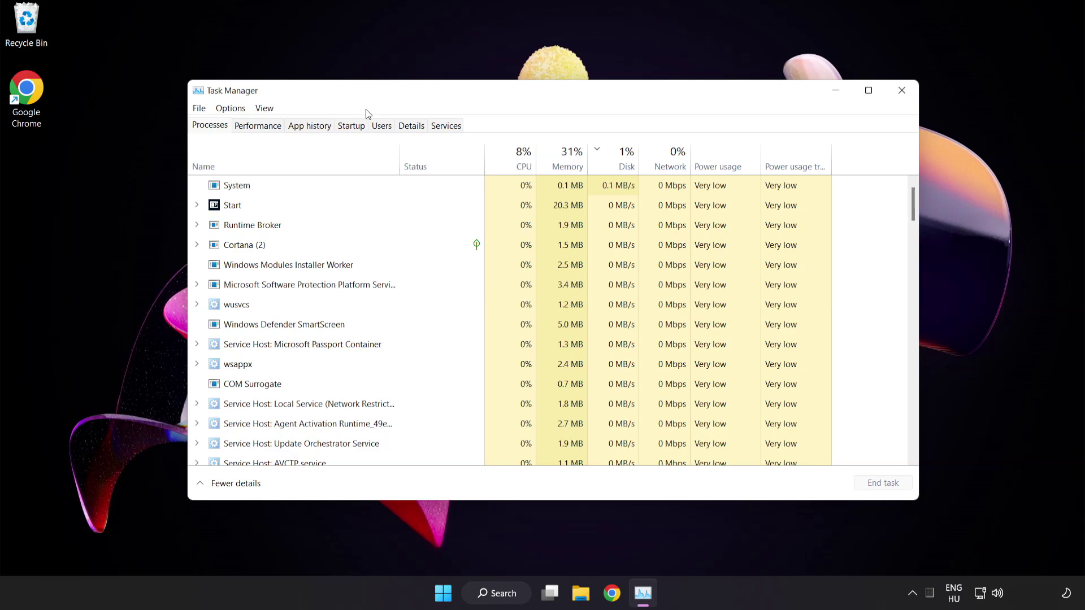
click(351, 126)
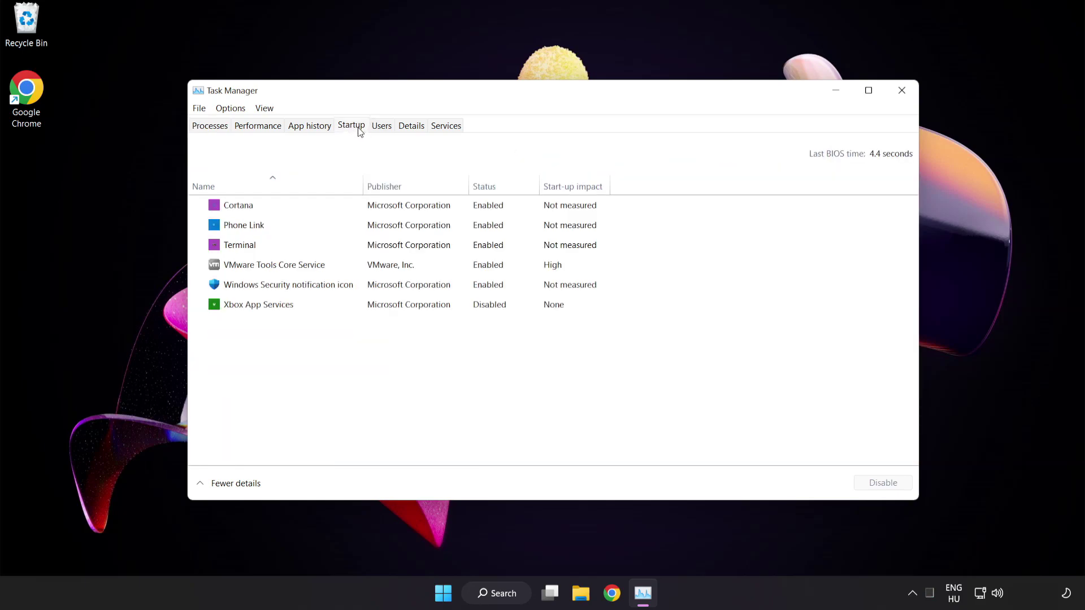
click(361, 212)
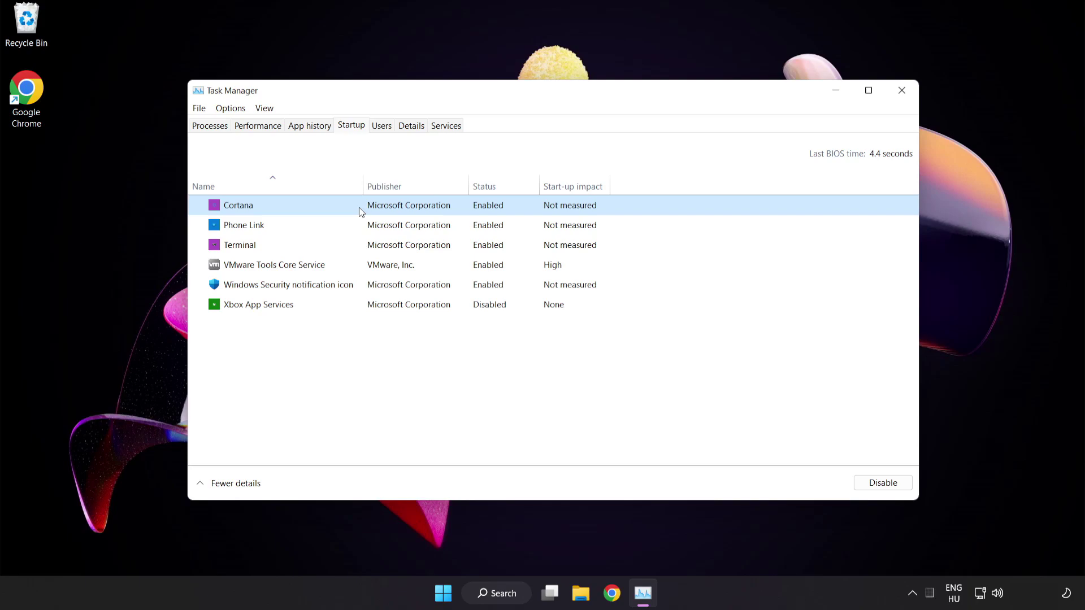
click(890, 490)
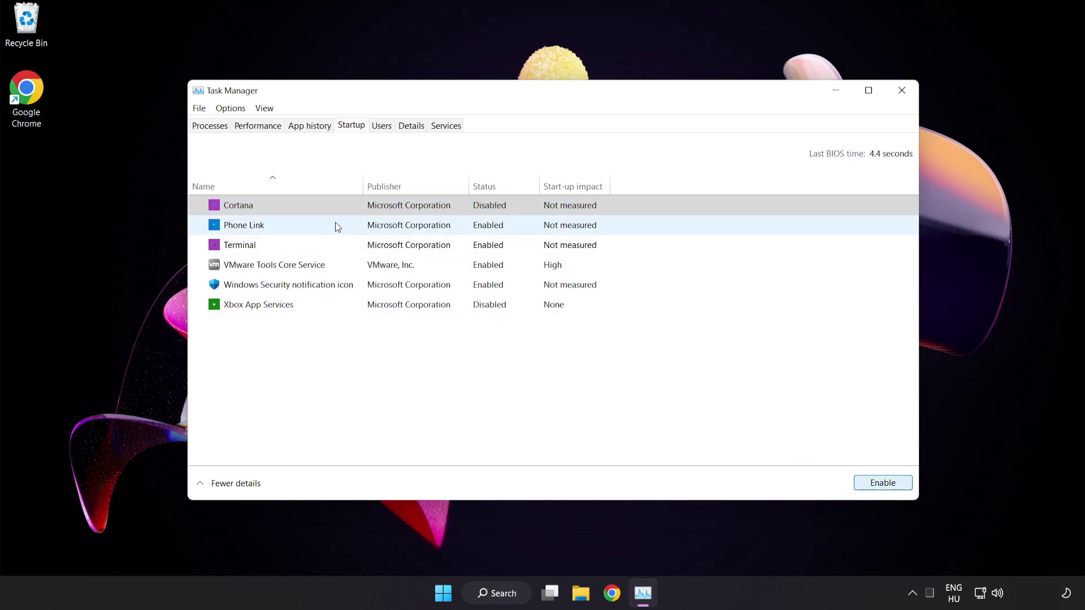
click(334, 222)
click(878, 486)
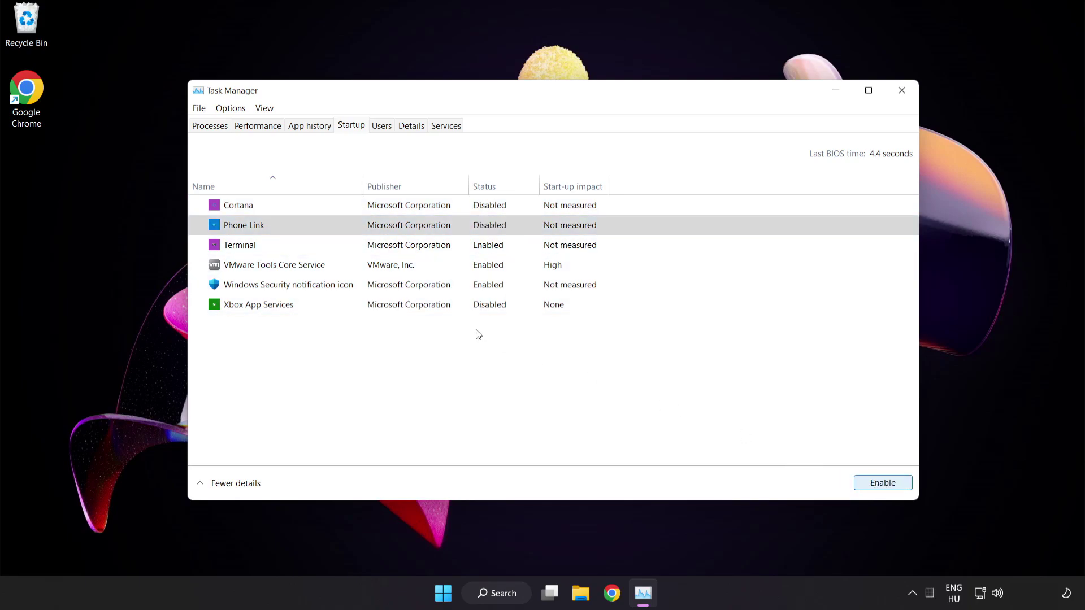
Step: Disable Terminal and Windows Security notification icon at startup, and close Task Manager
click(343, 246)
click(880, 483)
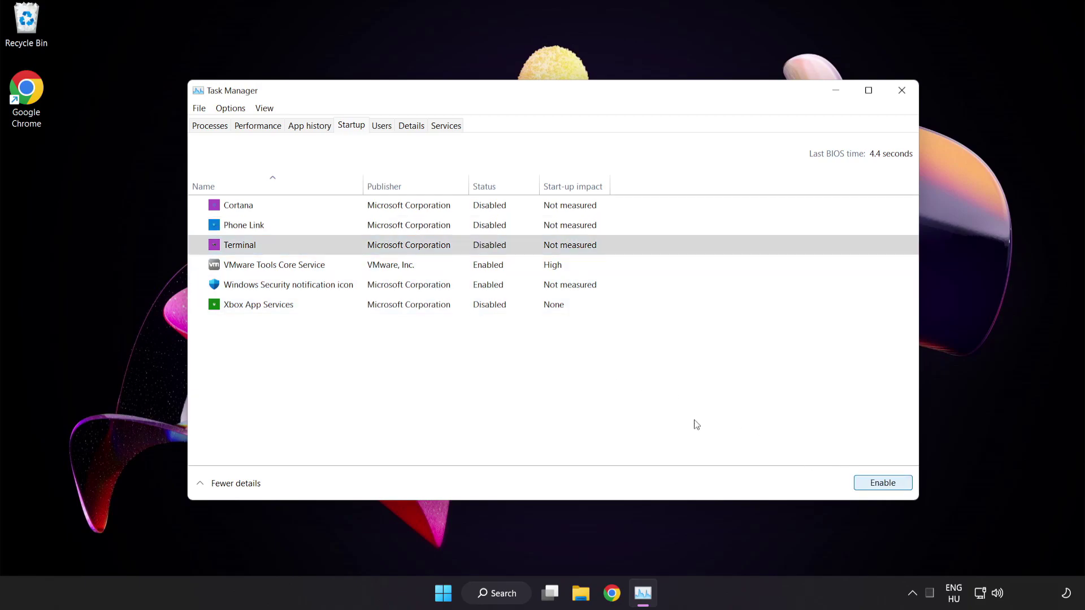
click(389, 292)
click(876, 487)
click(854, 483)
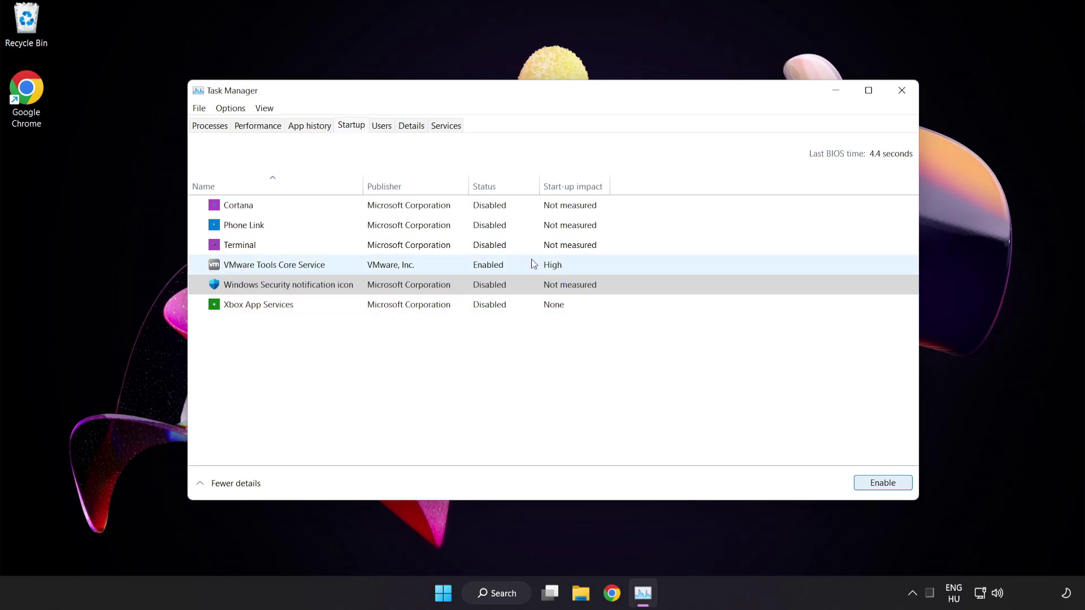
click(902, 94)
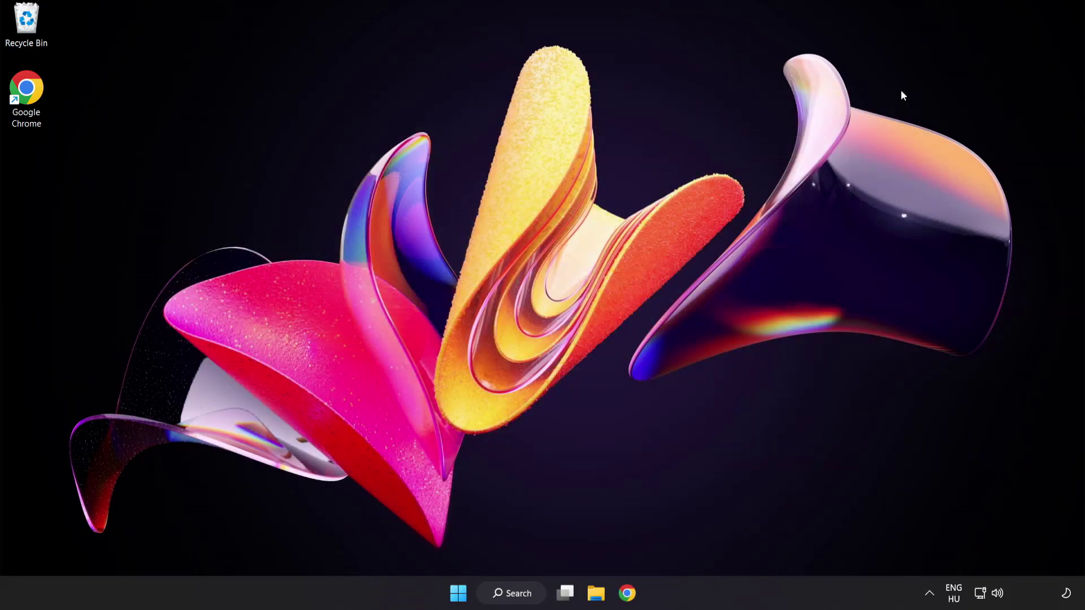
Step: Switch to Chrome, download the English DirectX End-User Runtime Web Installer from microsoft.com/en-us/download/details.aspx?id=35, and launch the downloaded setup
click(627, 593)
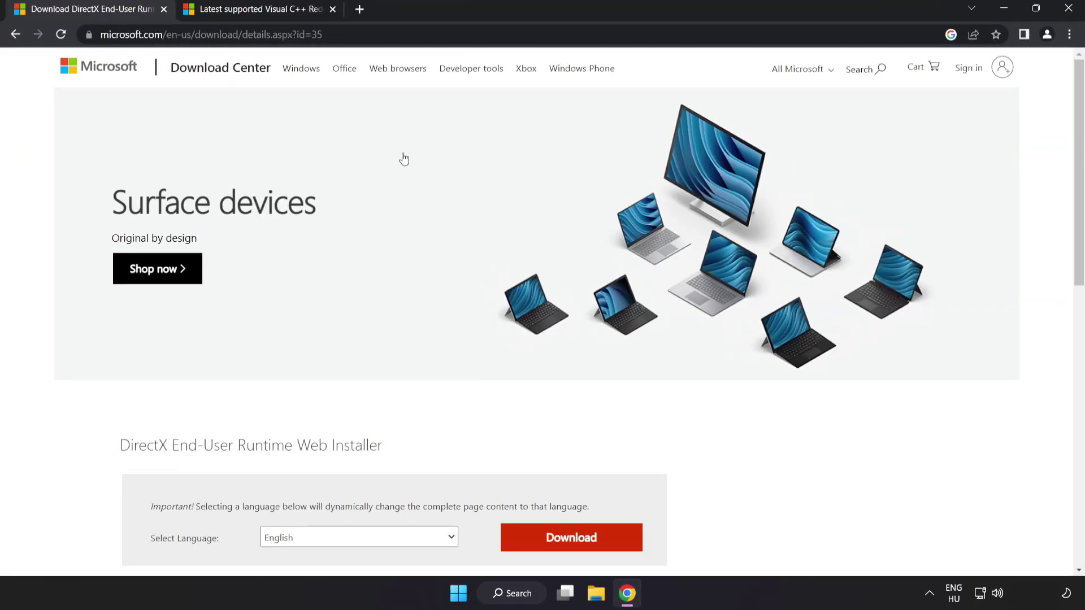
click(437, 30)
click(437, 30)
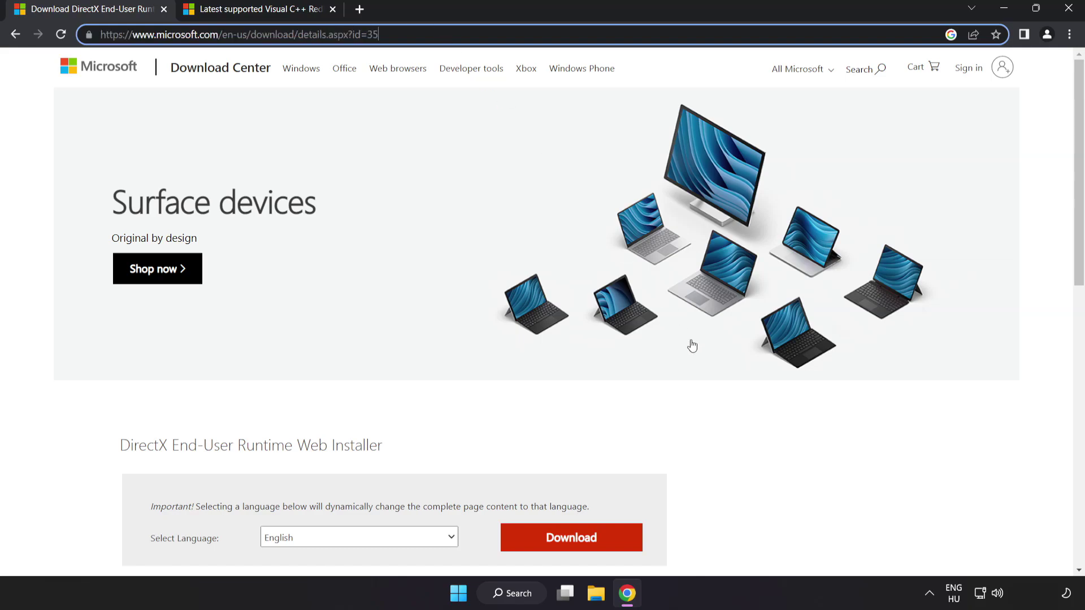
click(619, 364)
scroll(619, 363, down, 3)
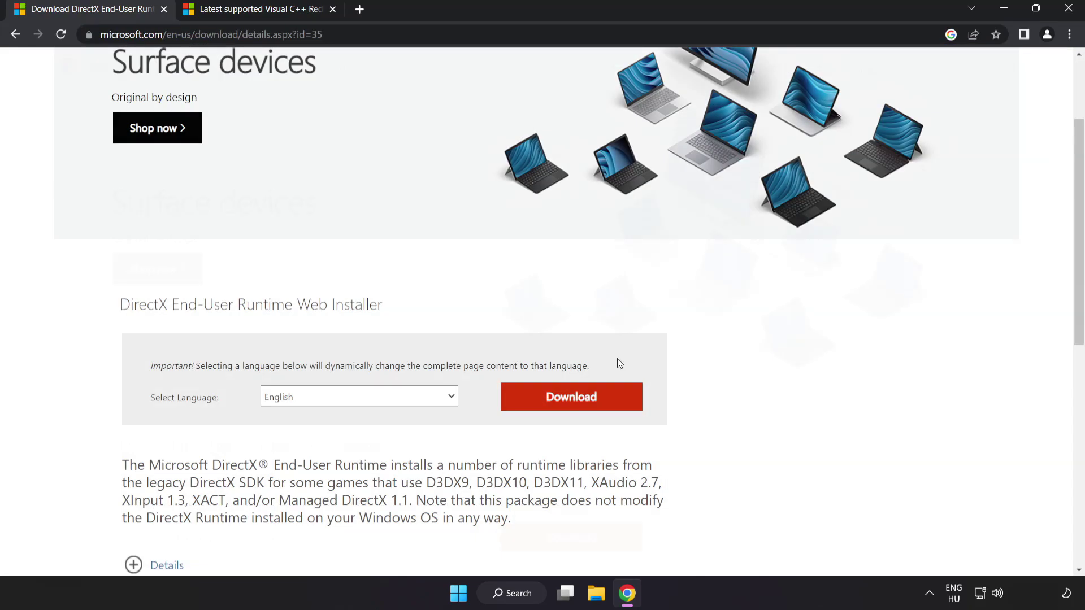
click(585, 408)
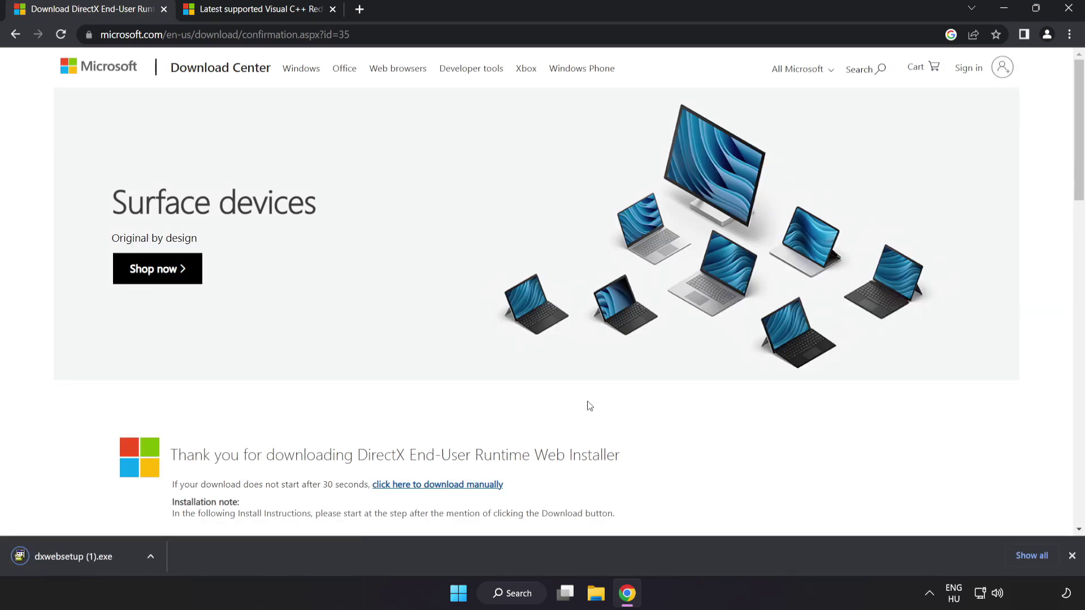
click(91, 557)
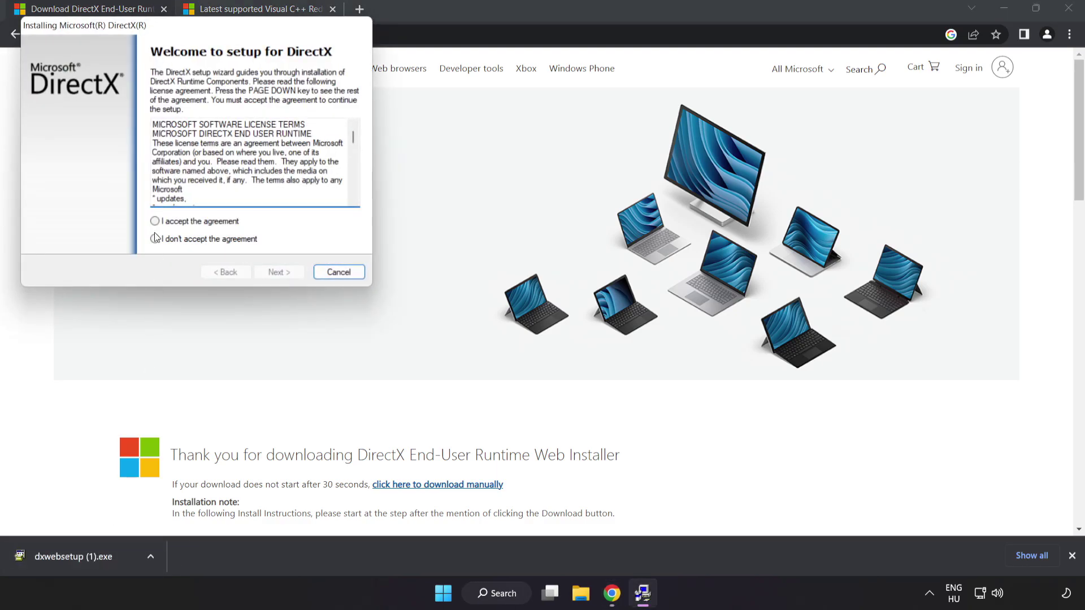
Step: Accept the DirectX license agreement, opt out of installing the Bing Bar, and complete the setup wizard
drag(163, 28, 495, 142)
drag(683, 258, 685, 310)
click(507, 343)
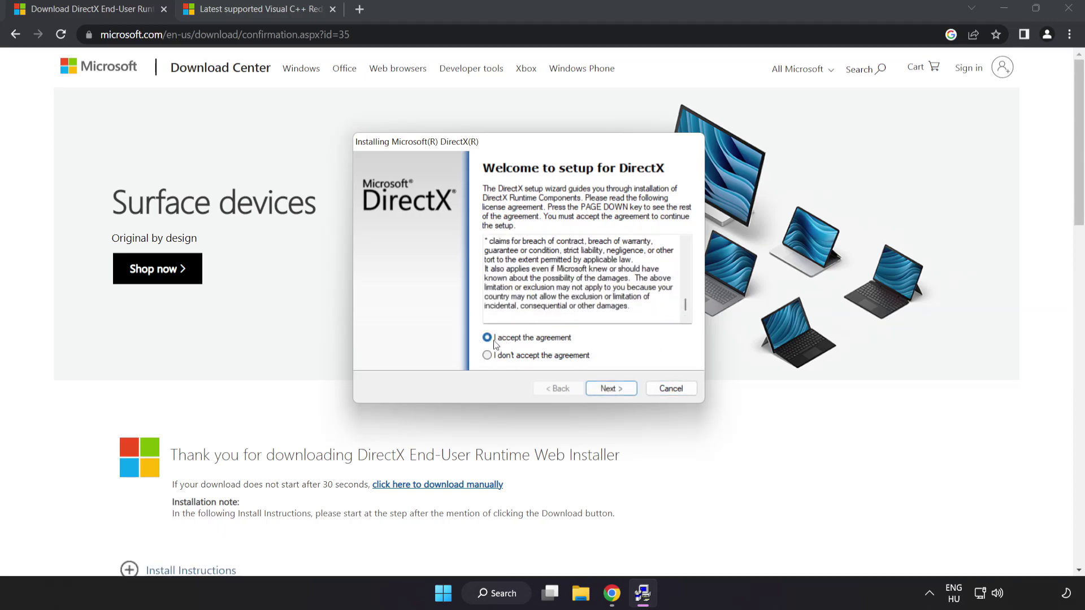
click(612, 391)
click(479, 290)
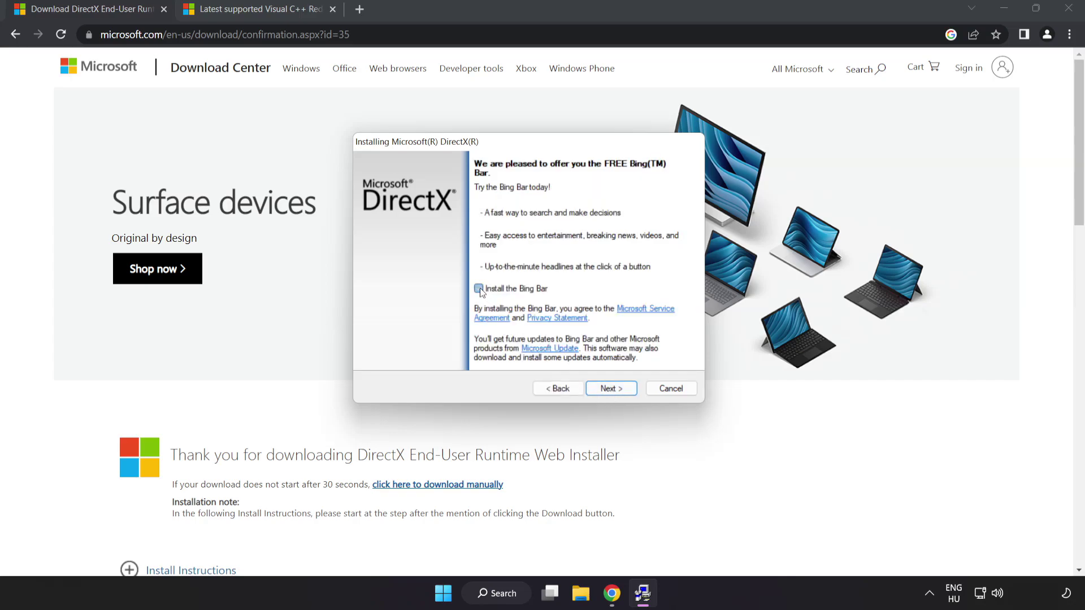
click(614, 390)
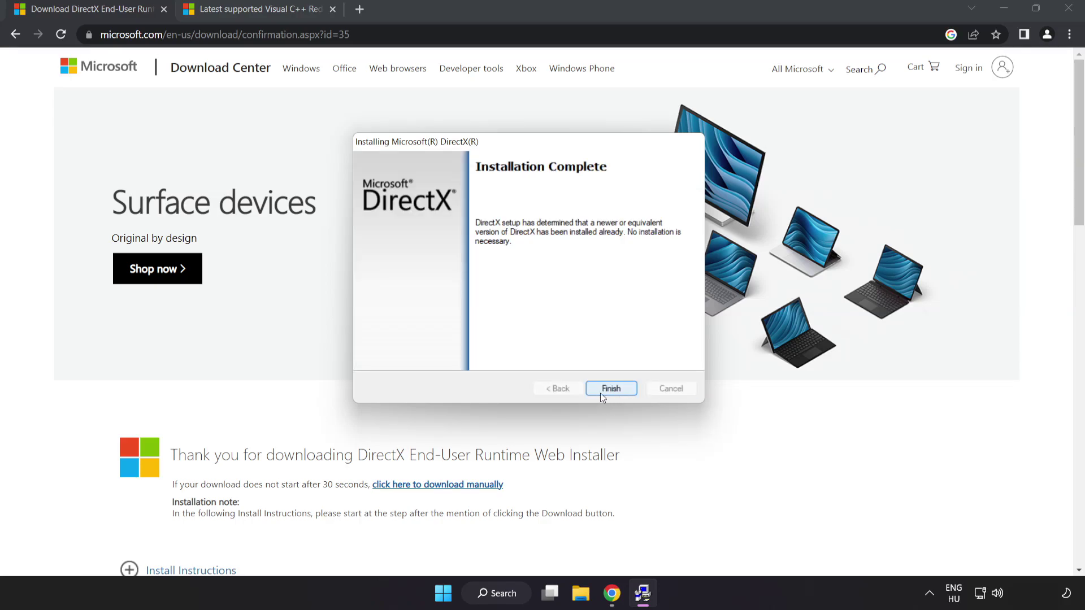
click(611, 389)
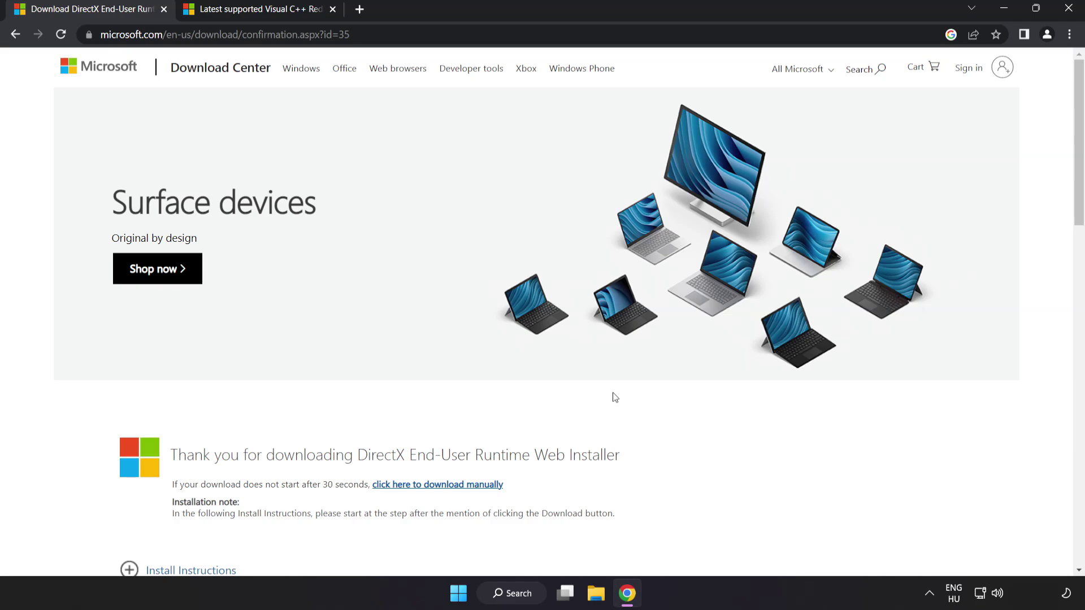
Step: Close the DirectX page and download the ARM64, X86 and X64 Visual C++ Redistributable installers from the Visual Studio 2015, 2017, 2019, and 2022 table
click(164, 10)
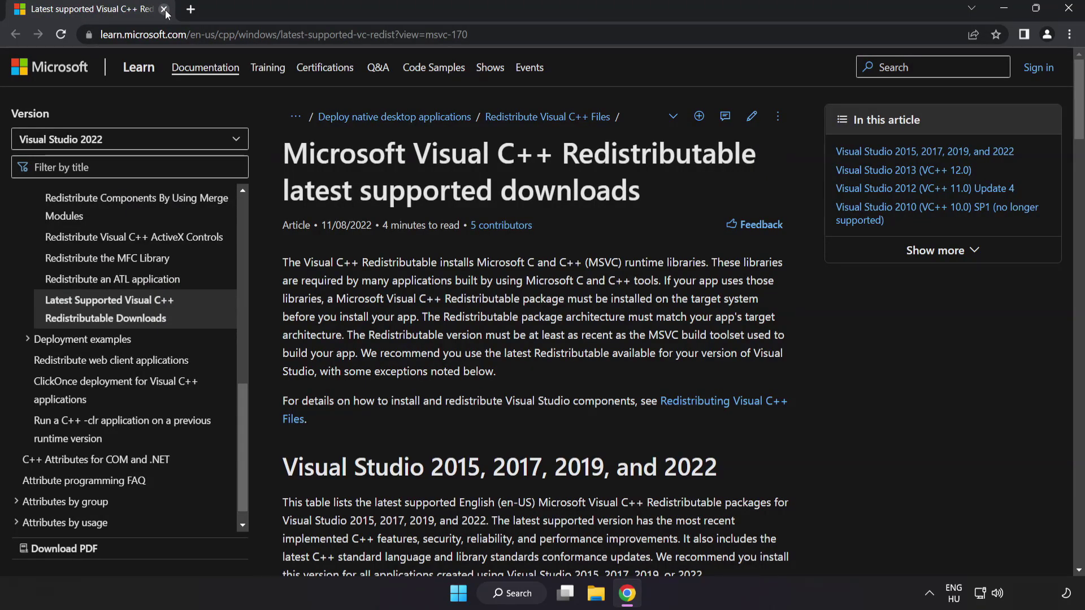
click(640, 40)
click(640, 39)
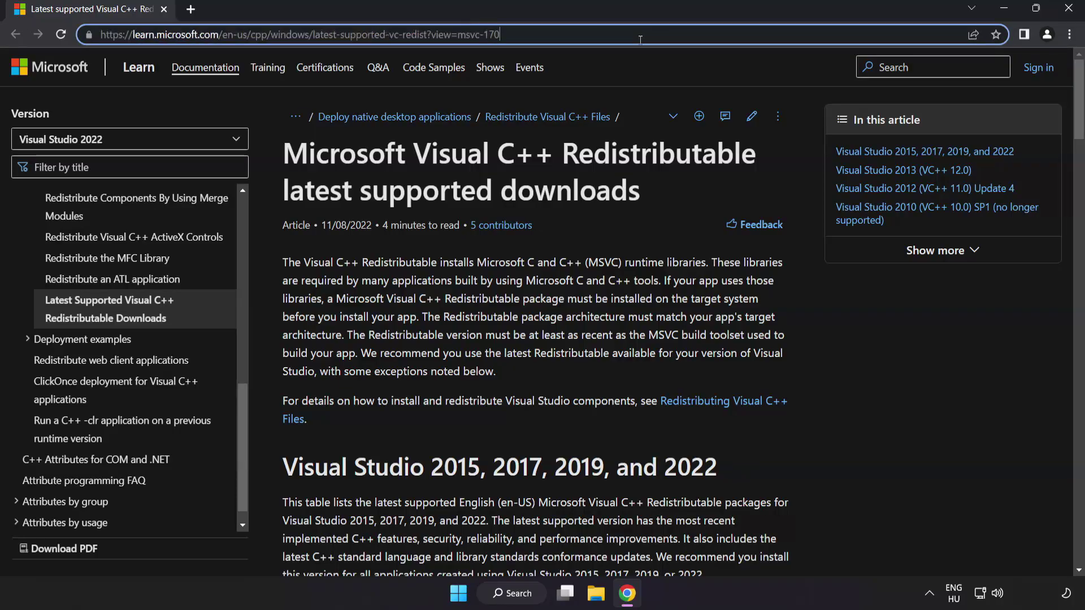
drag(1073, 117, 1073, 173)
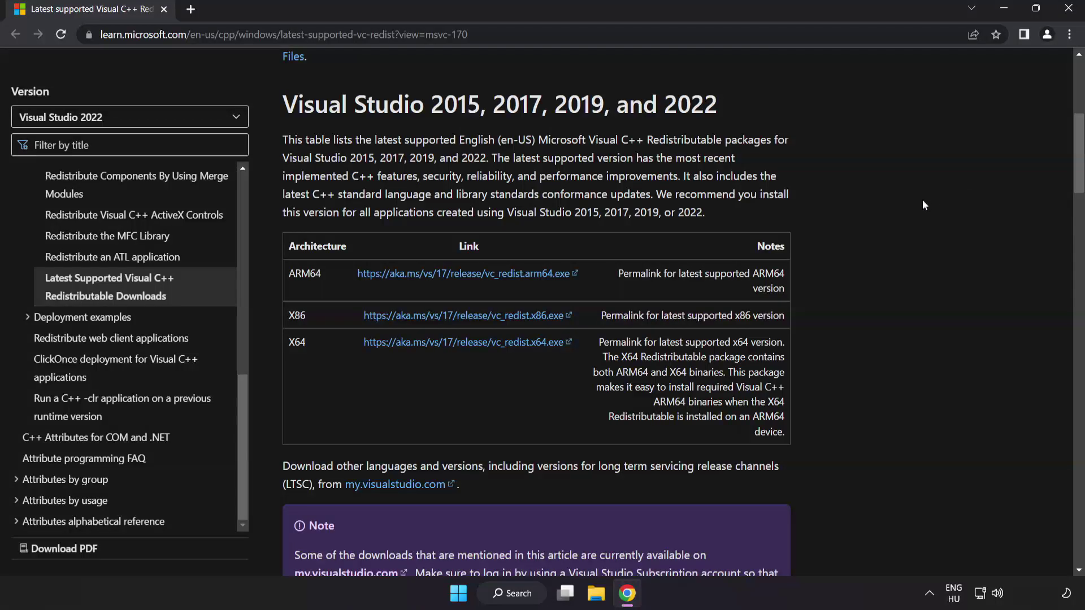
click(449, 276)
click(463, 316)
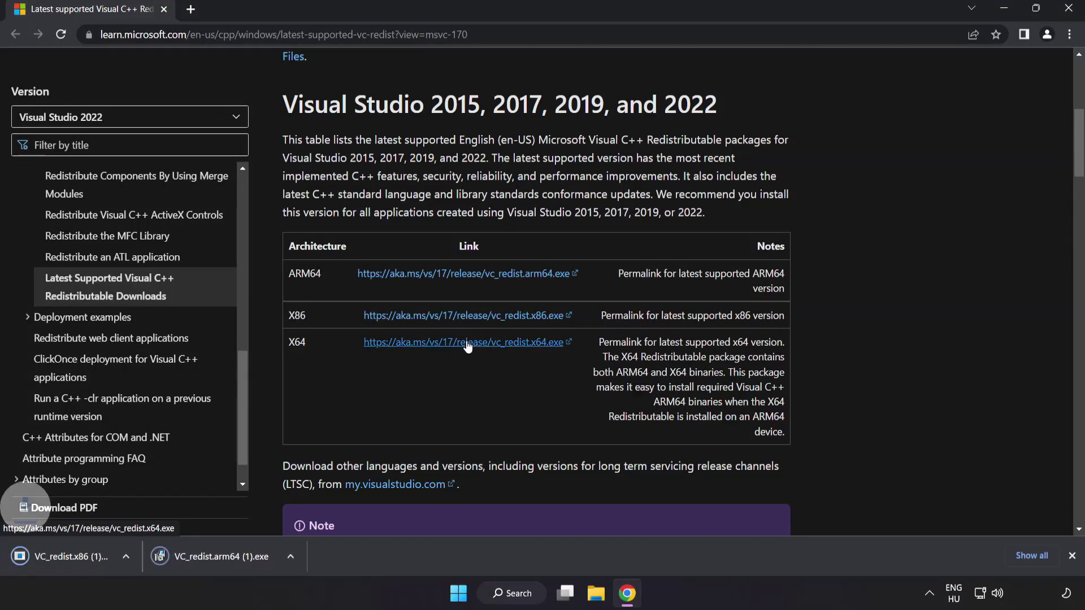
click(467, 345)
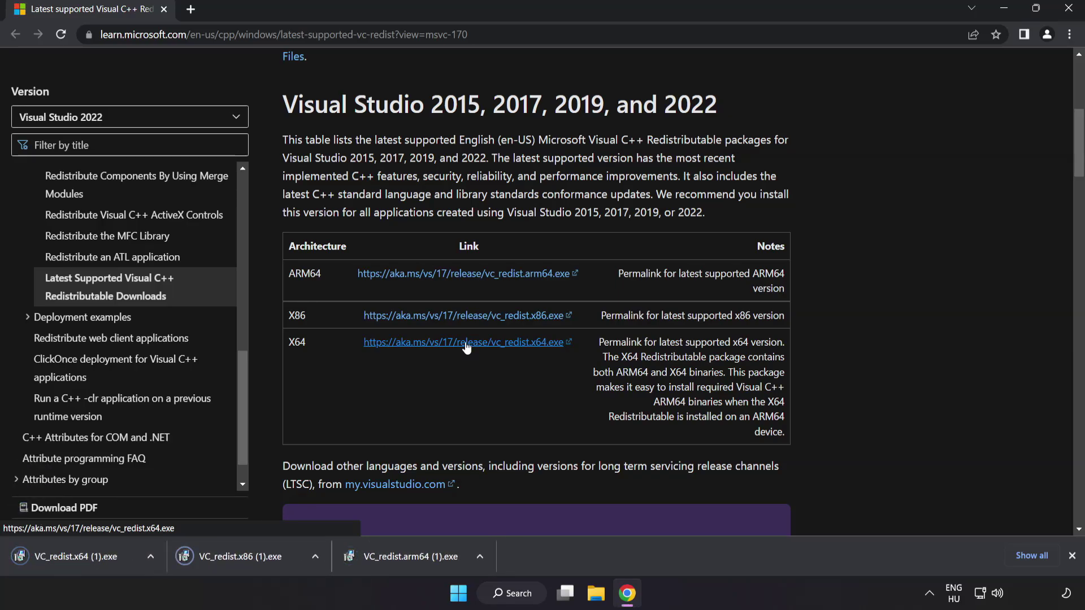
Step: Try to install the downloaded ARM64 Visual C++ Redistributable, agreeing to its license terms, and close the installer
click(408, 558)
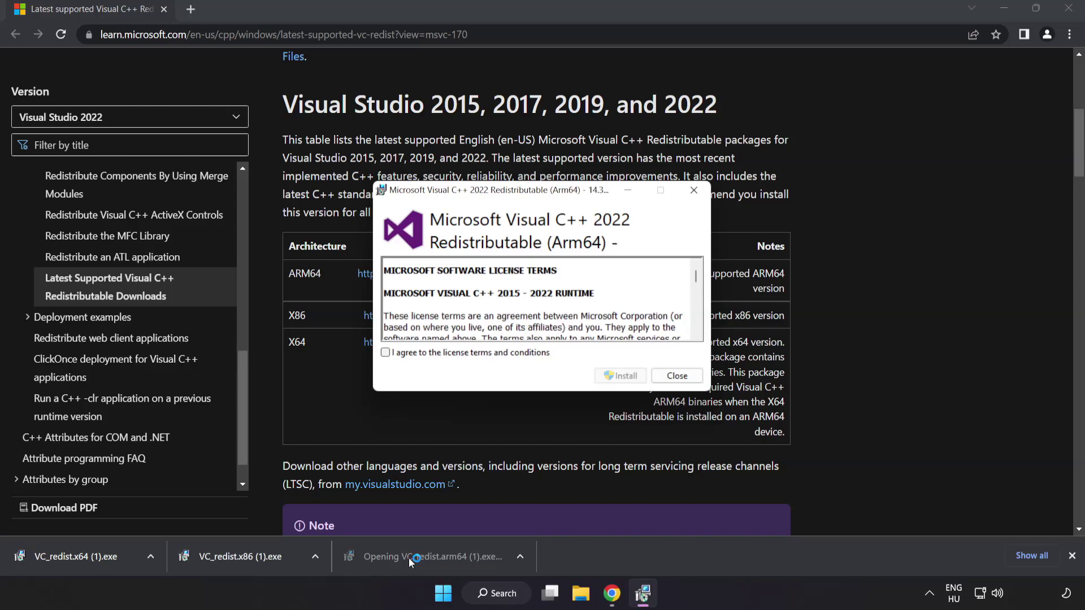
drag(695, 277, 694, 328)
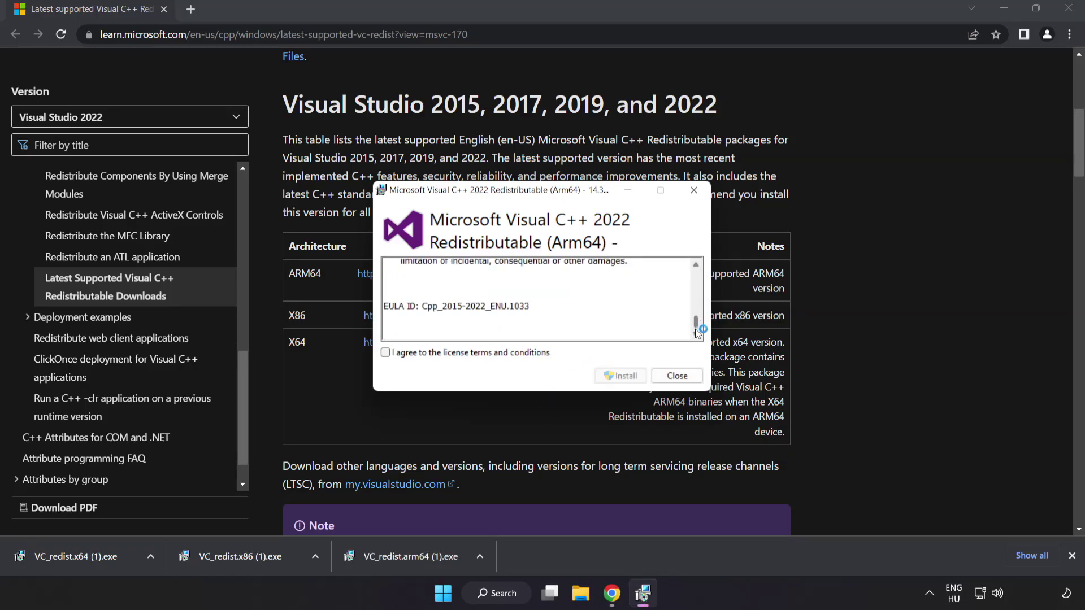
click(385, 352)
click(618, 376)
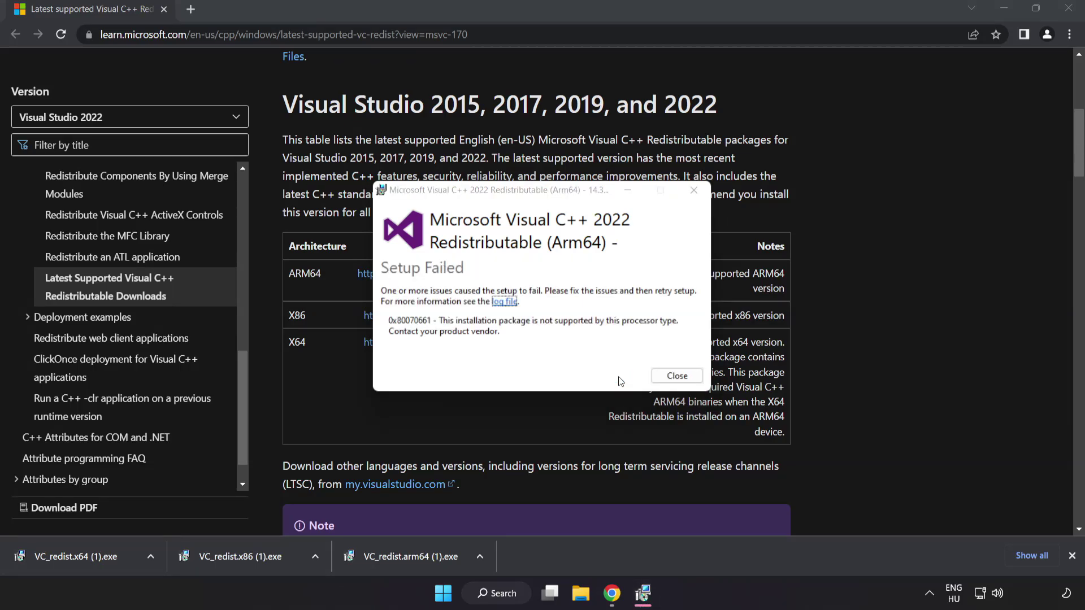
click(677, 376)
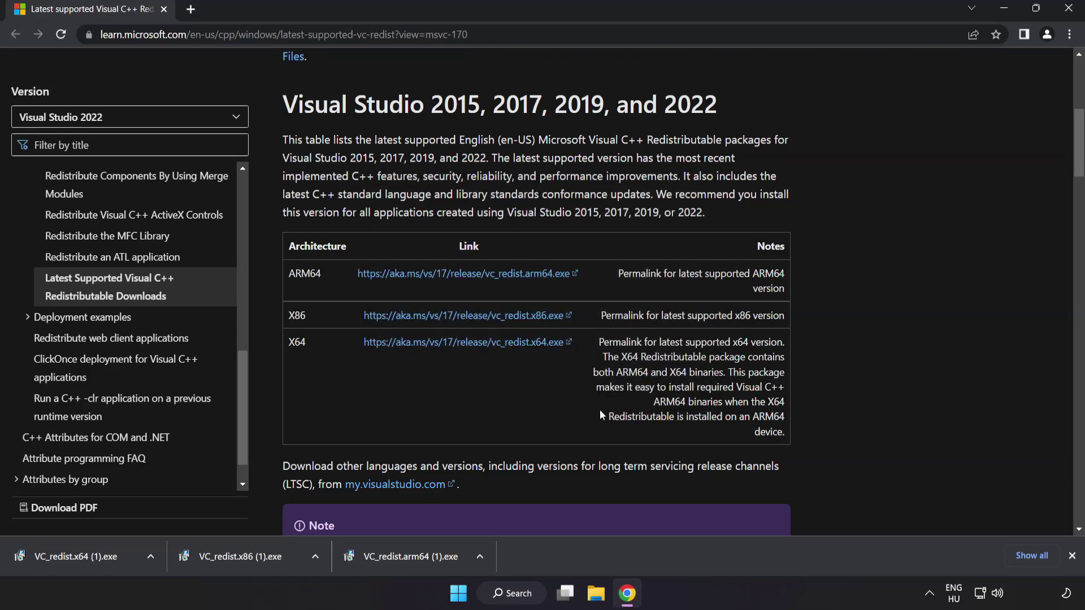
Step: Run the downloaded x86 and x64 Visual C++ Redistributable installers, close each setup, and close Chrome
click(244, 557)
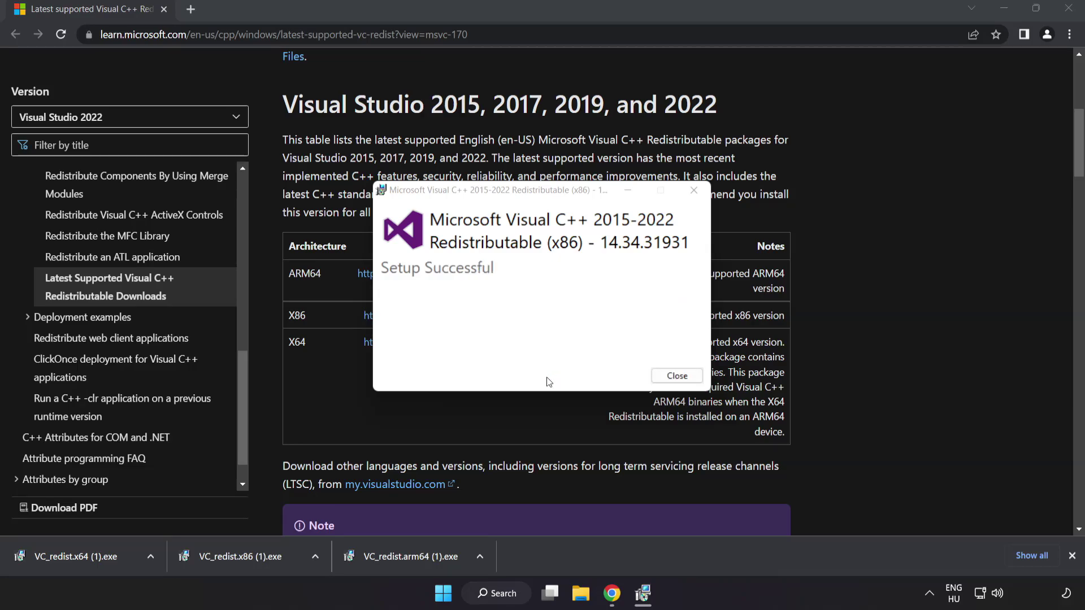
click(676, 376)
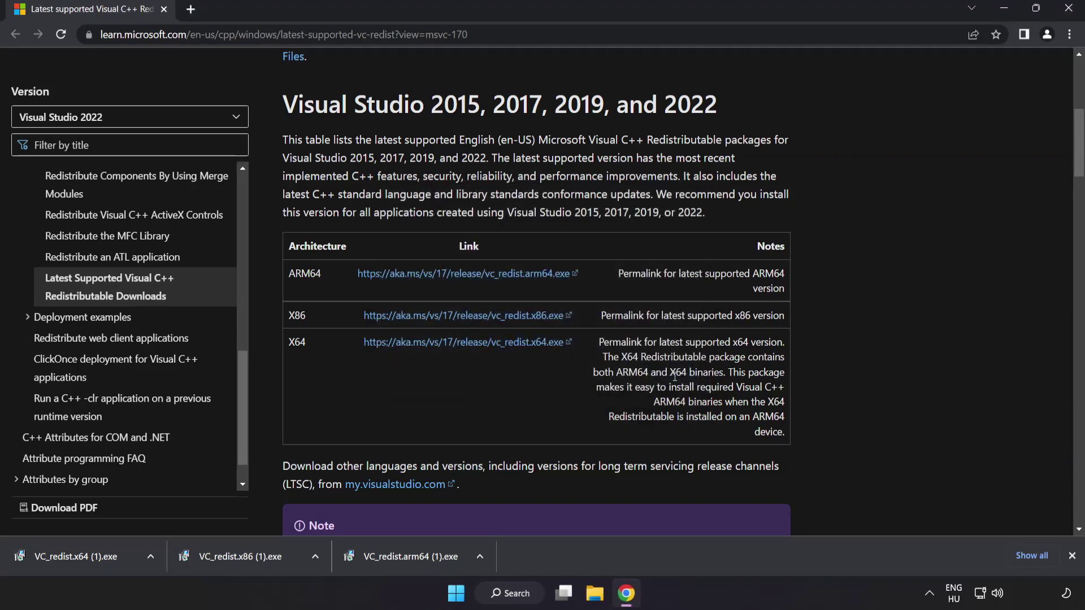
click(97, 555)
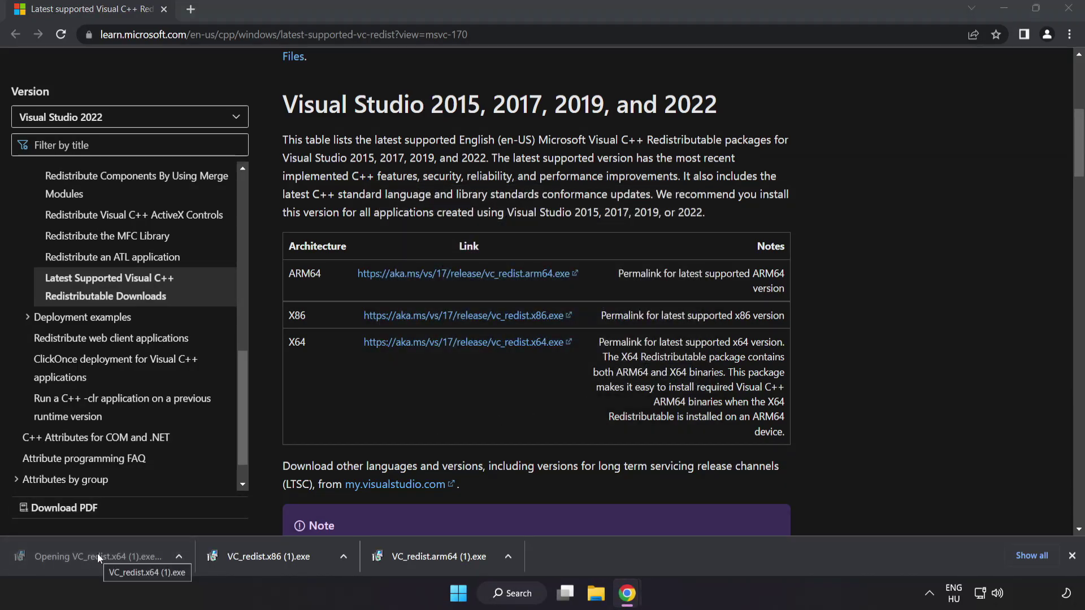
click(677, 376)
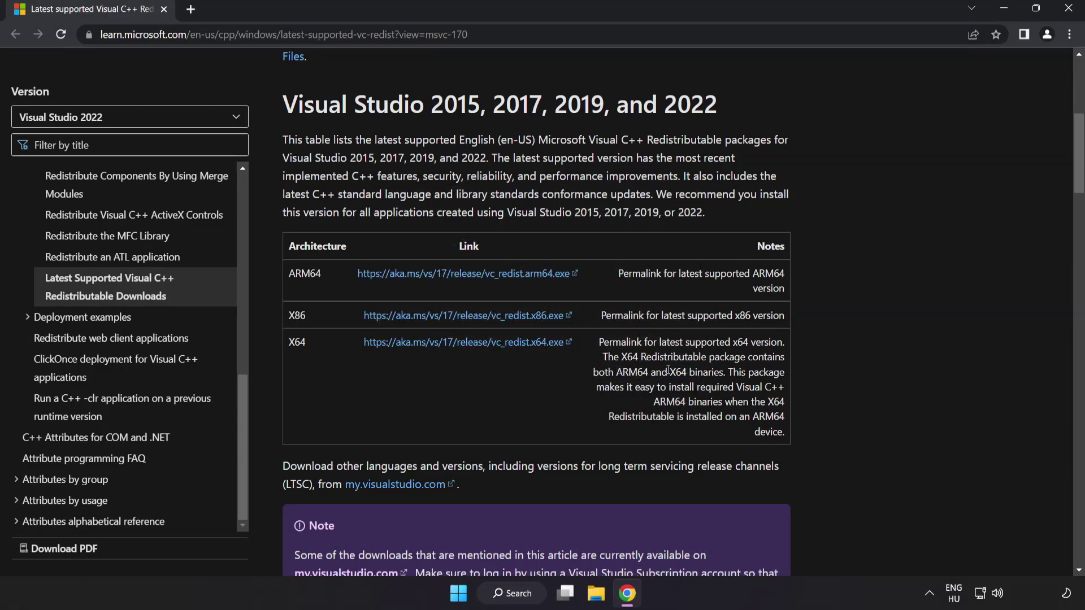
click(1067, 11)
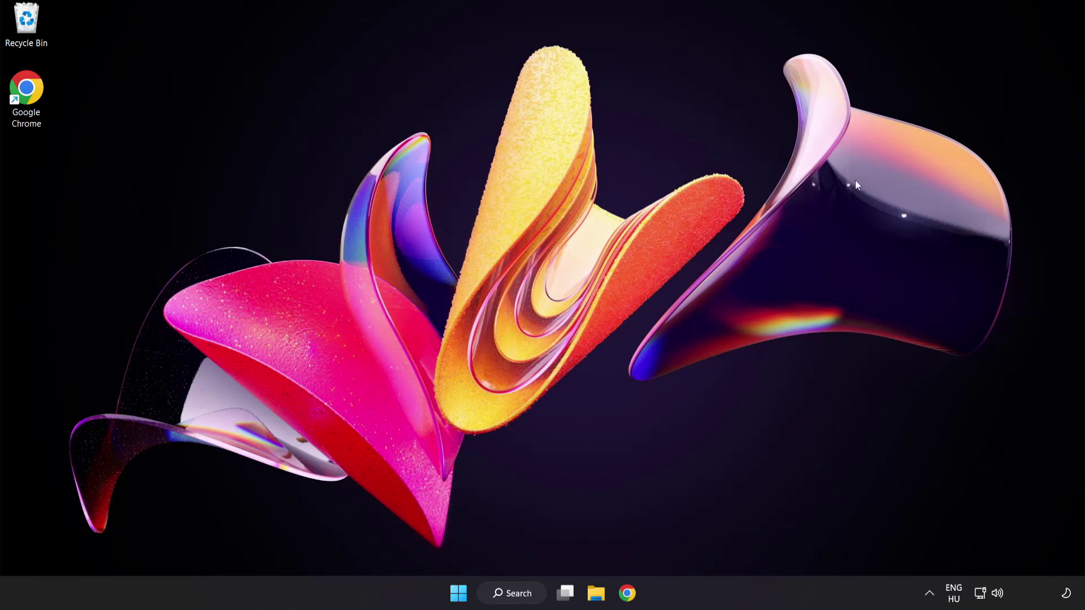
Step: Search for cmd, run Command Prompt as administrator, and move its window toward the centre of the desktop
click(515, 597)
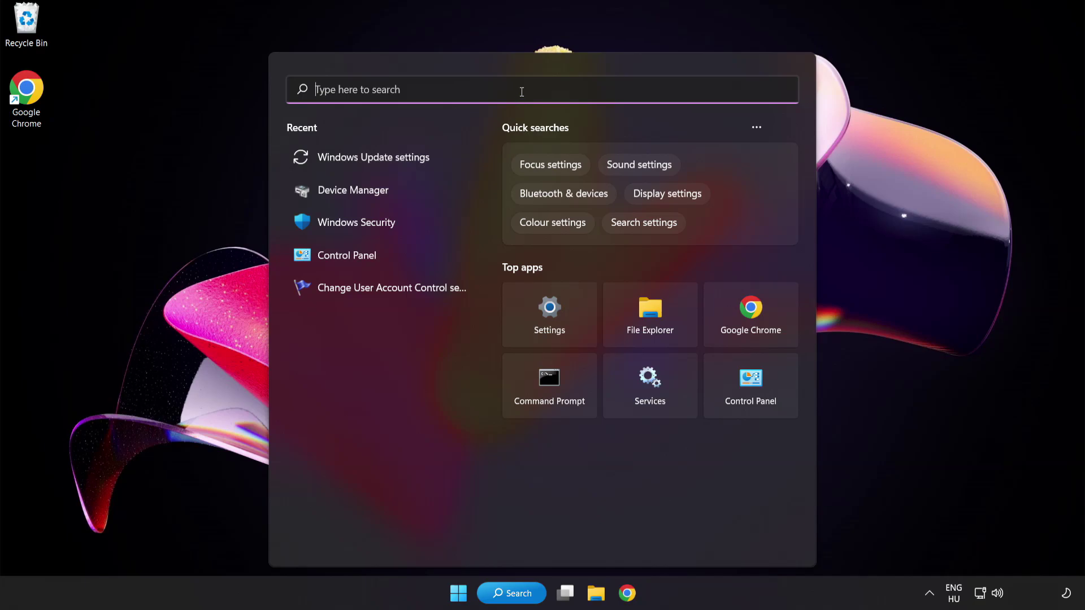
text(cmd)
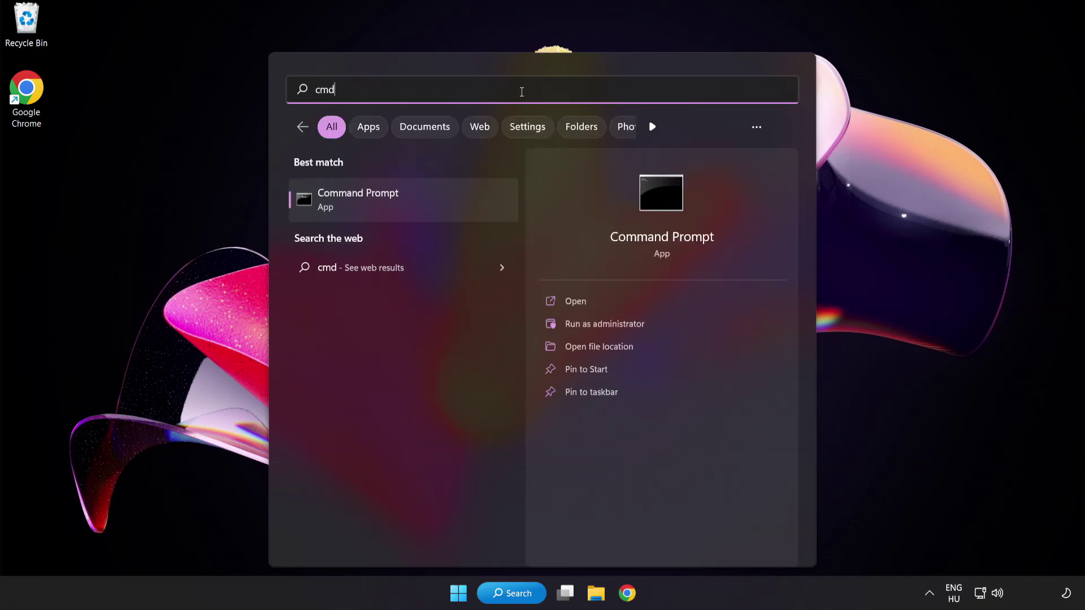
right_click(407, 209)
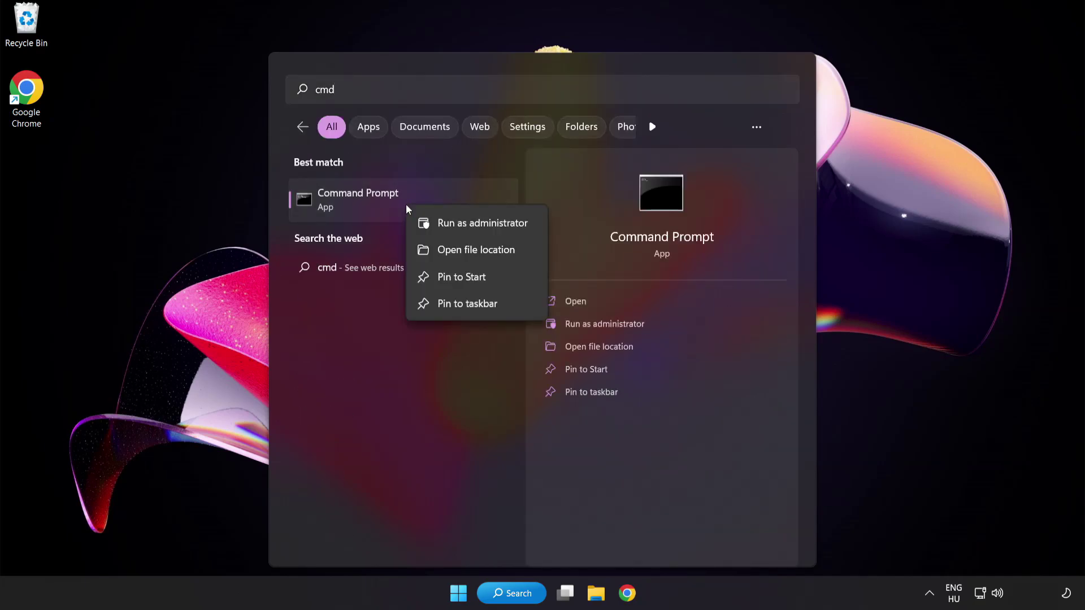
click(458, 228)
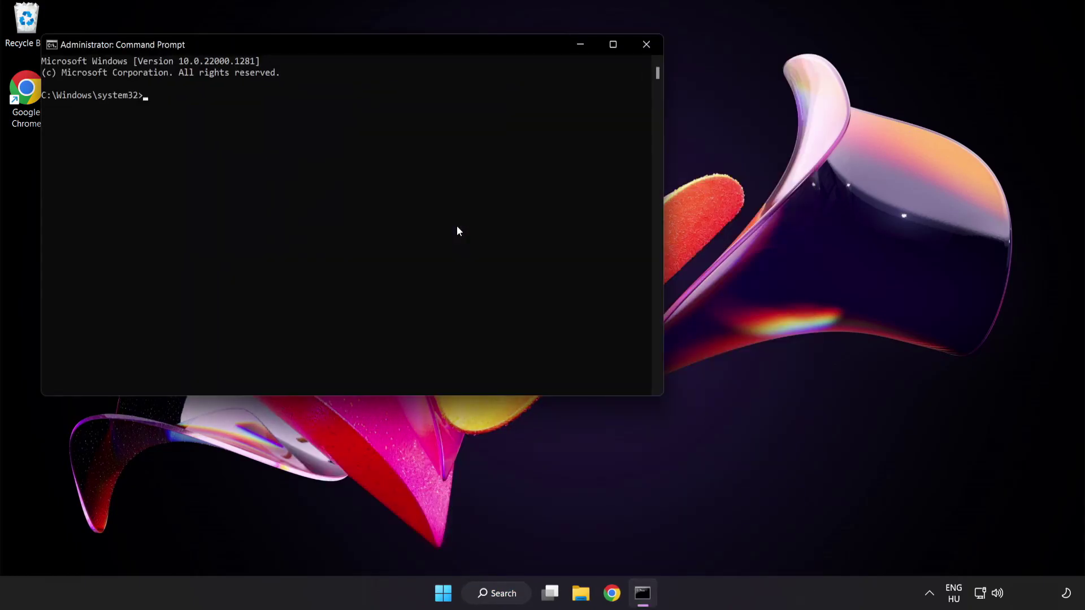
drag(308, 44, 471, 107)
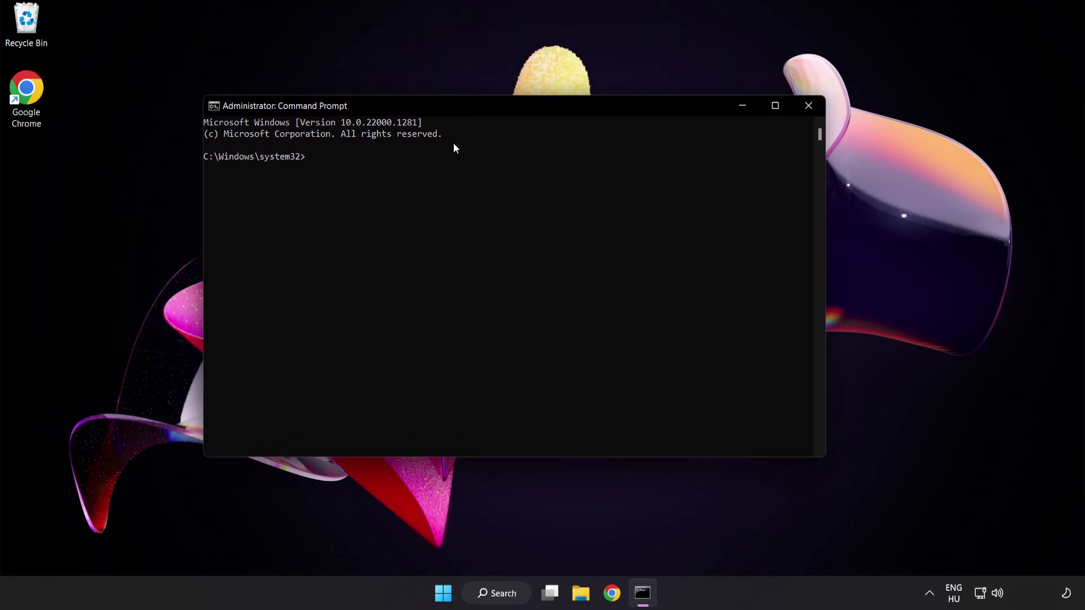
Step: Scan the Windows system files by running the command sfc /scannow
text(sfc)
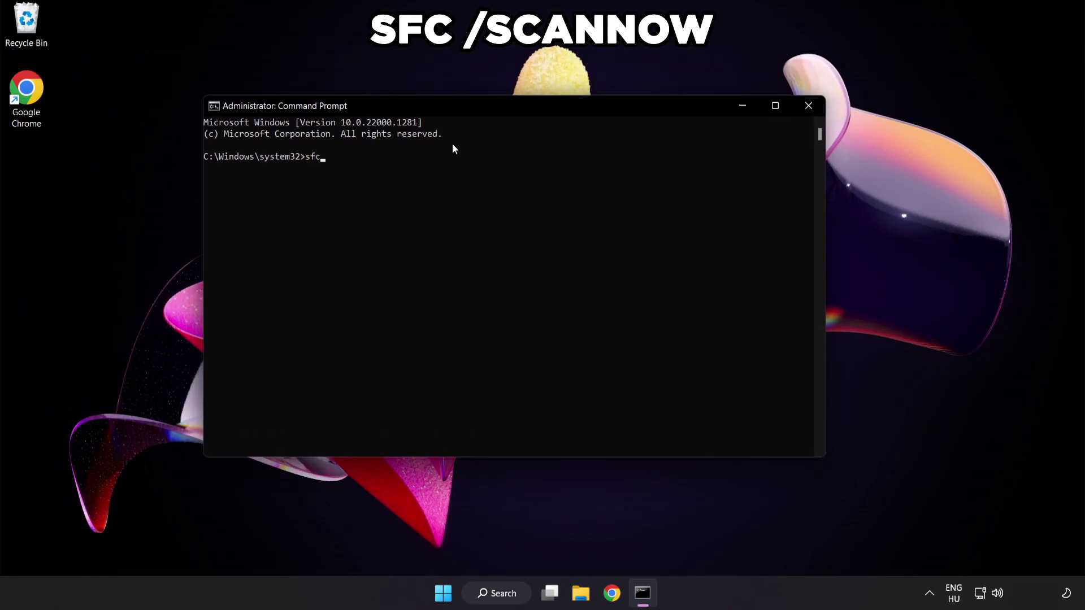
text( /scannow)
key(Return)
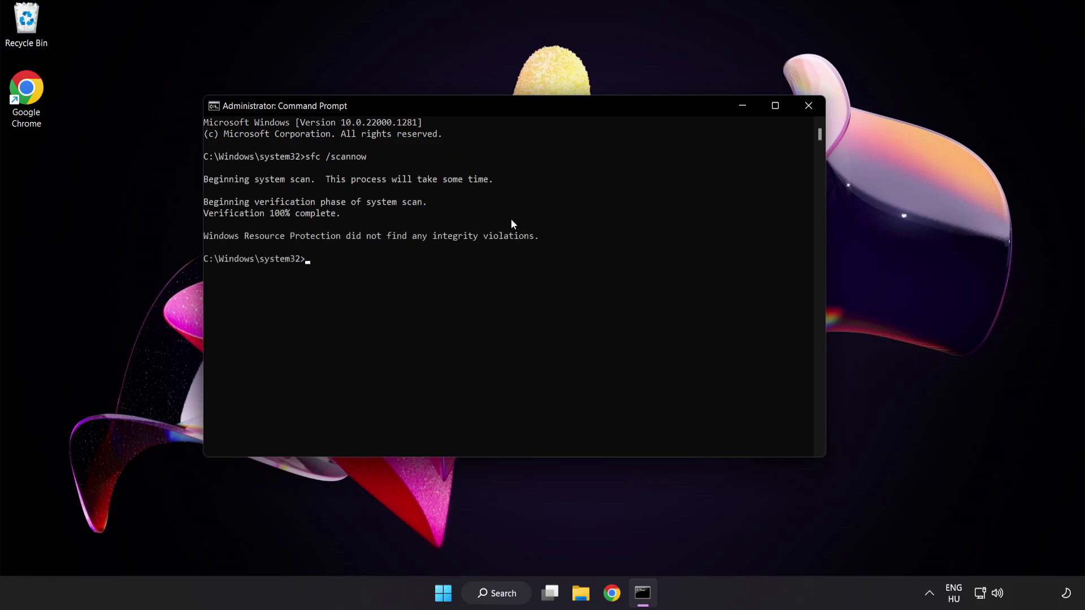
Step: Close Command Prompt and bring up the computer's power options
click(808, 107)
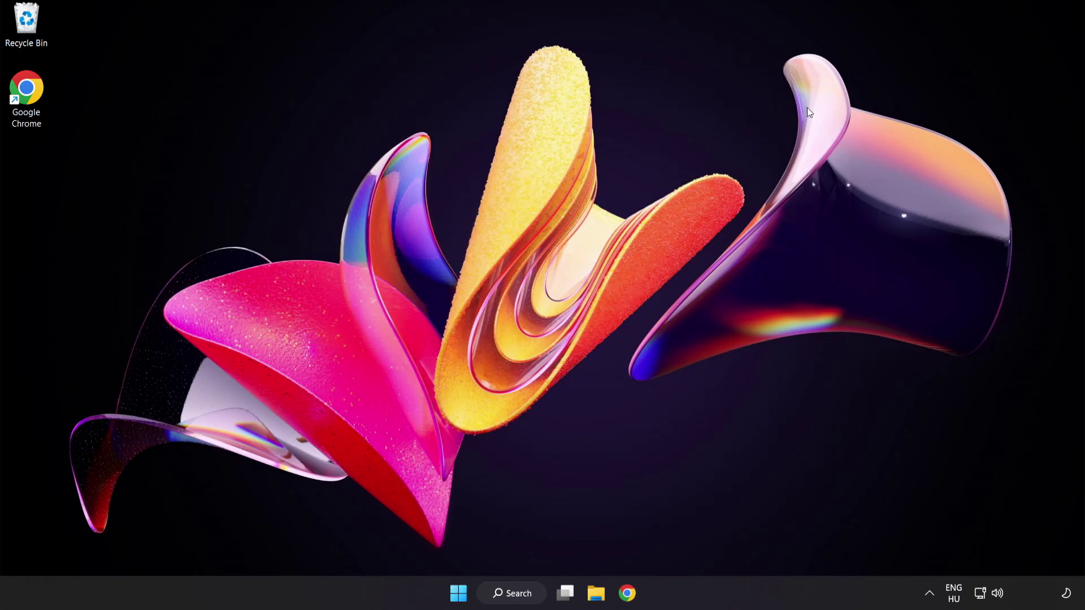
click(461, 590)
click(719, 544)
Step: Search Windows for security and open the Windows Security app
click(525, 594)
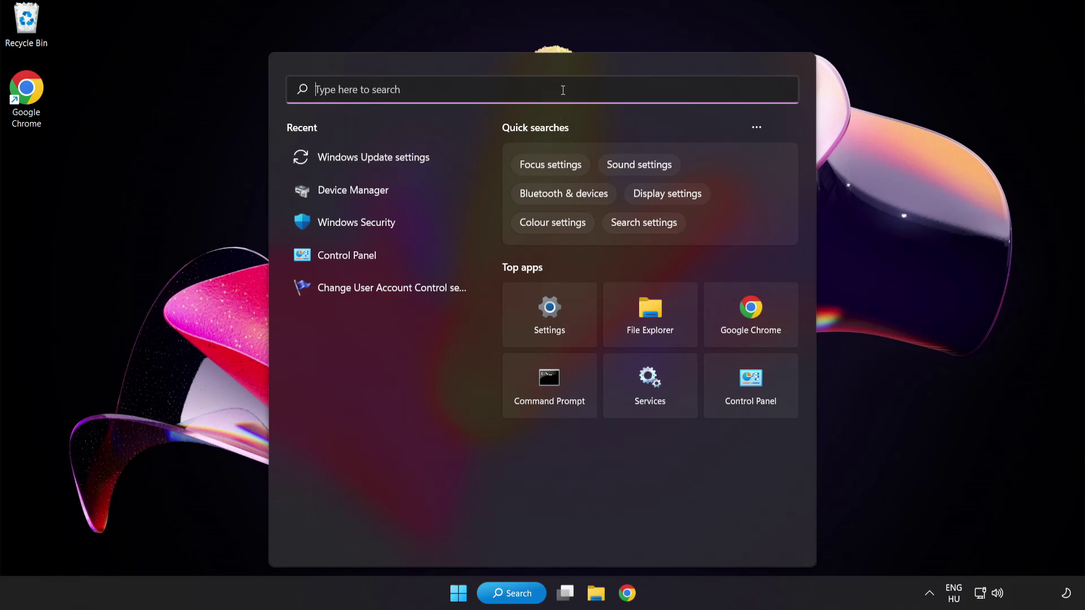
text(securit)
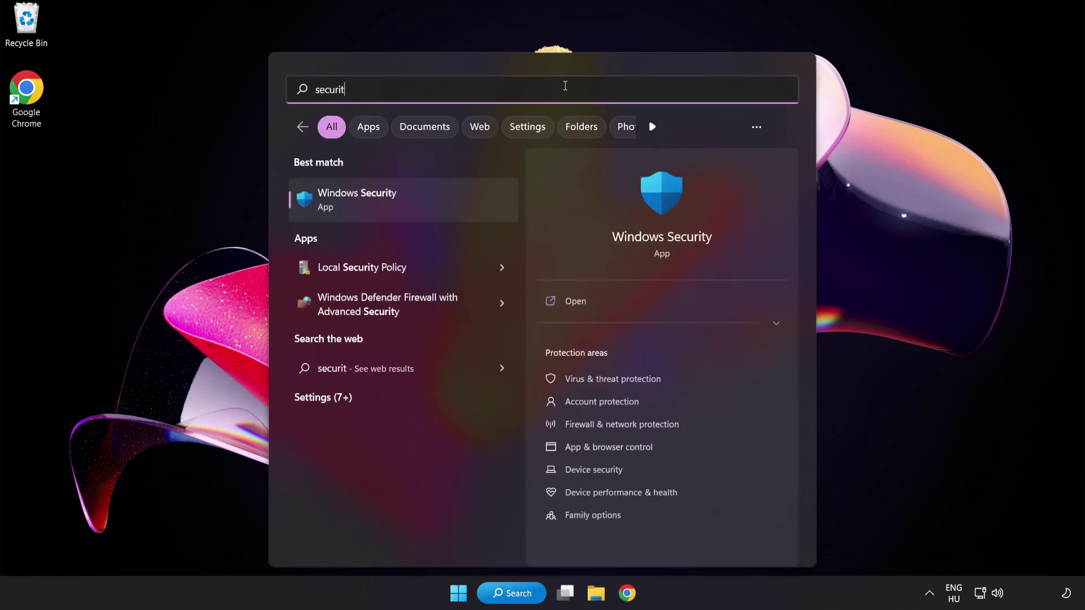
text(y)
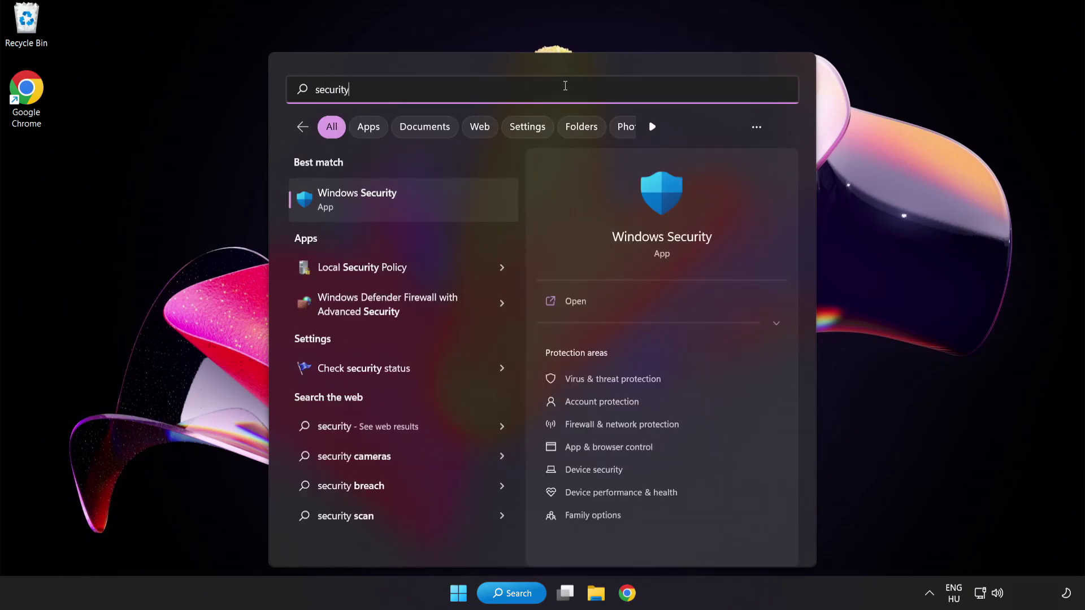
click(409, 199)
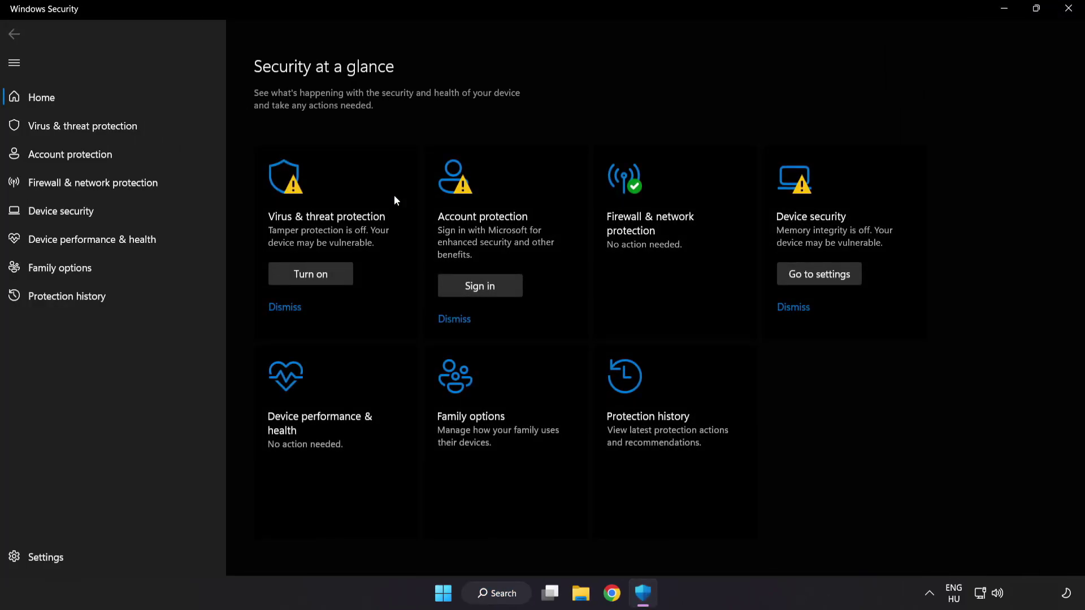
Step: Open the Exclusions page from the Virus & threat protection settings
click(164, 125)
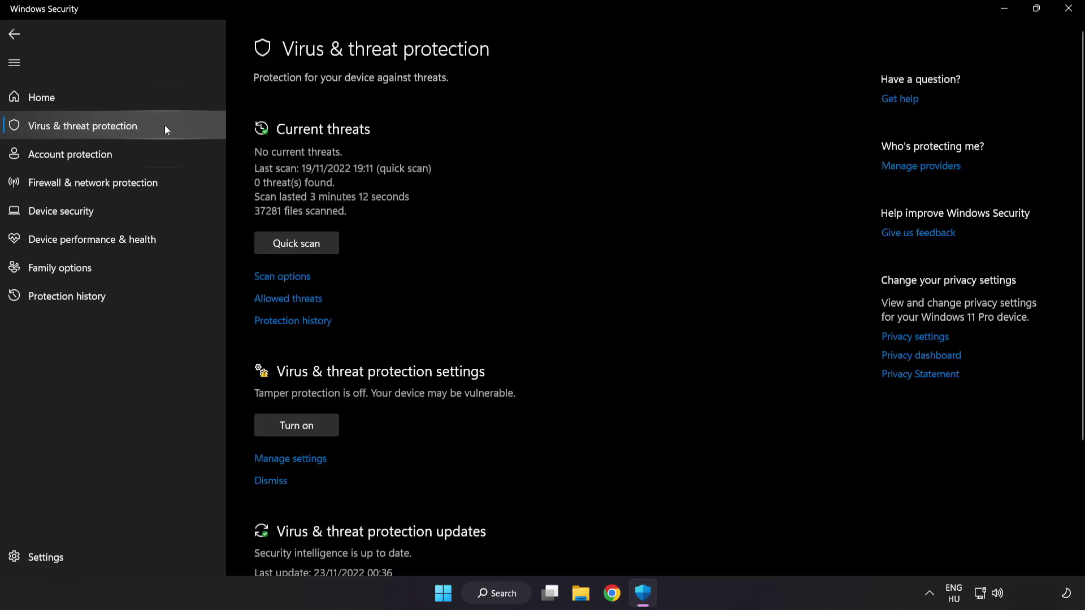
scroll(686, 165, down, 3)
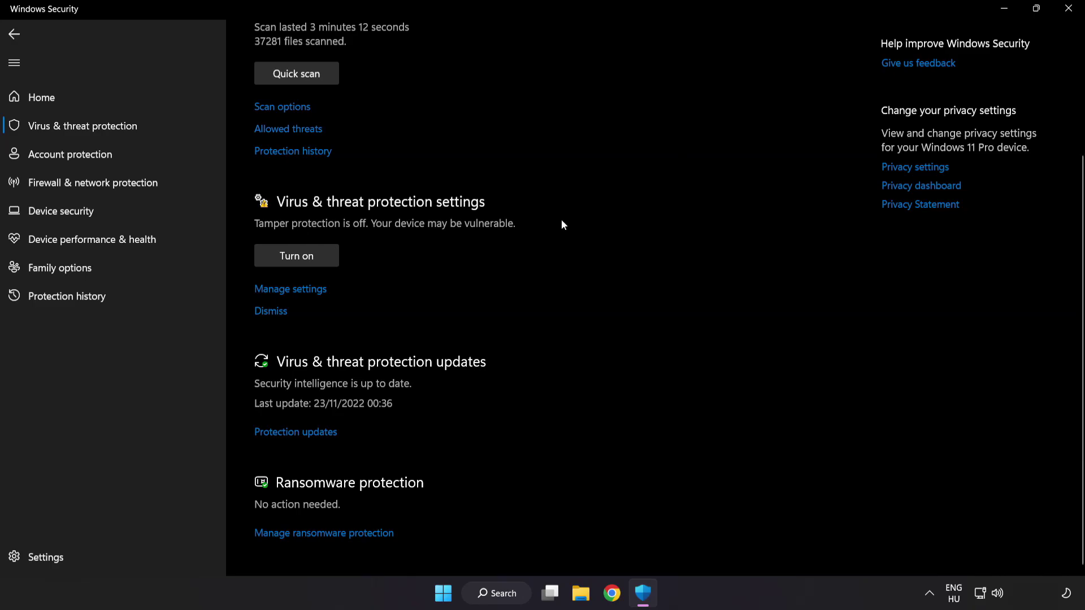
click(297, 289)
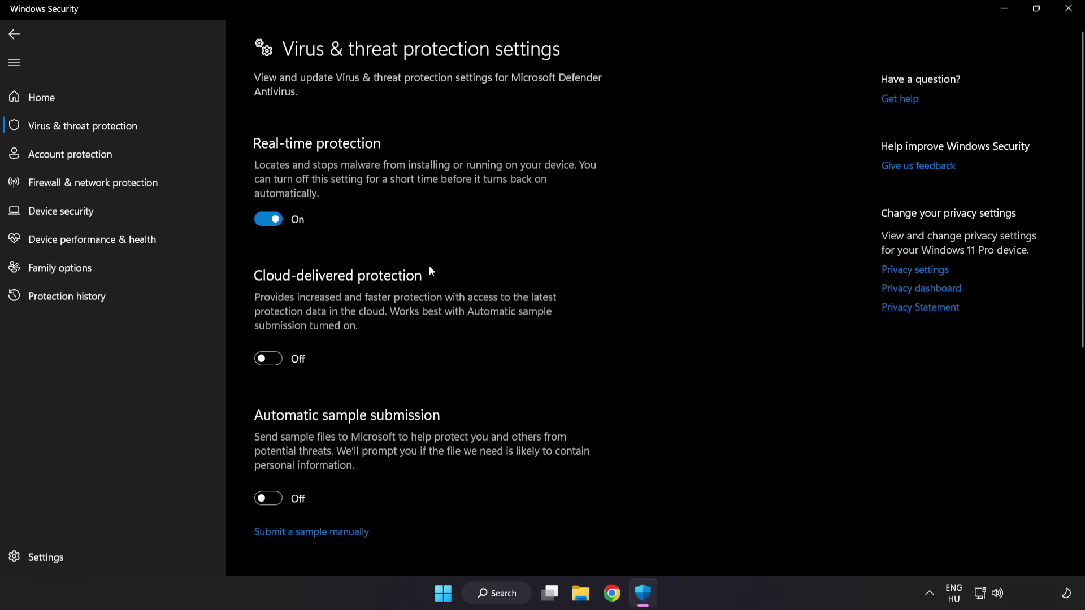
scroll(632, 299, down, 6)
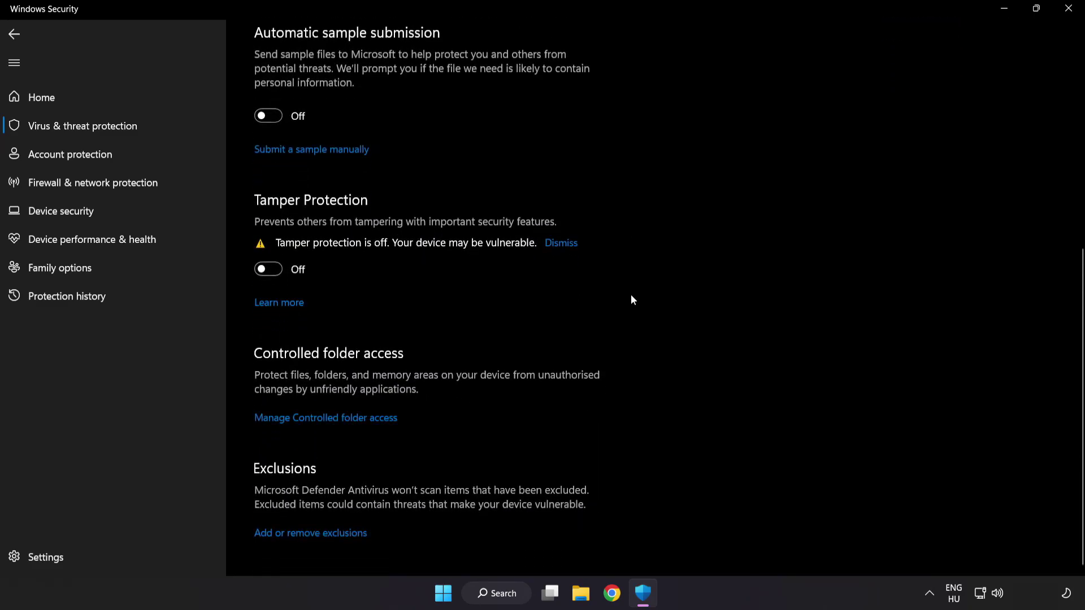
click(316, 534)
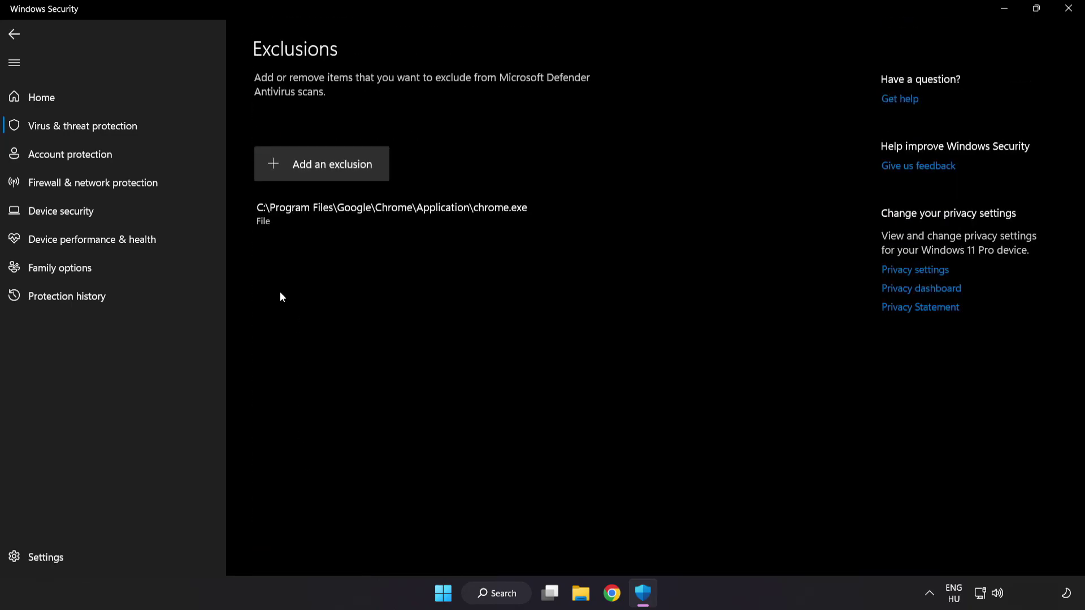
Step: Add a file exclusion, choosing the NOT WORKING APP shortcut from the NOT WORKING APP folder in Program Files (x86) on Local Disk (C:)
click(325, 176)
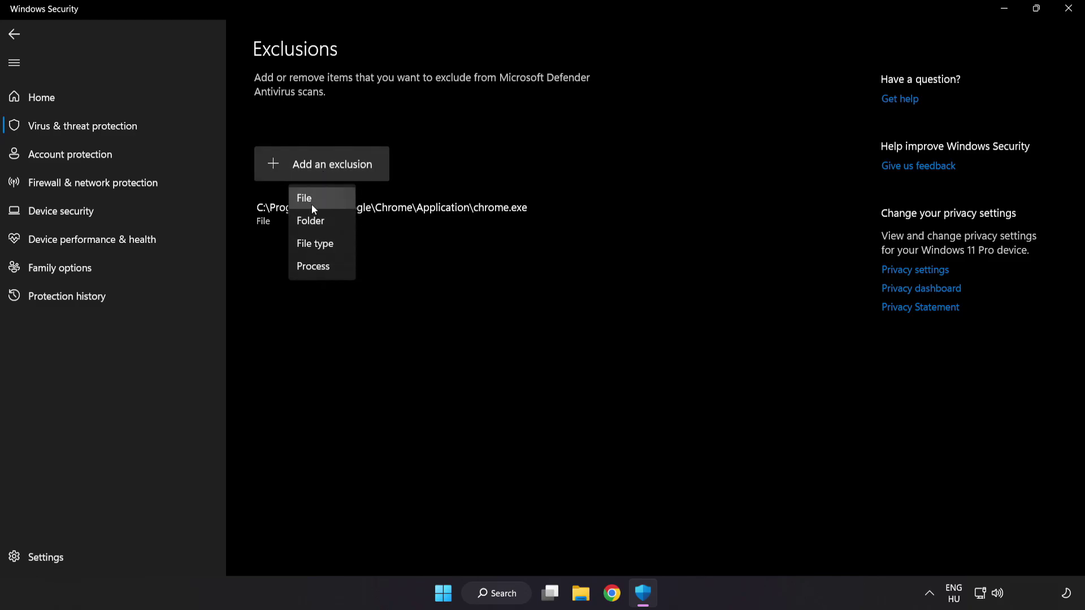
click(316, 200)
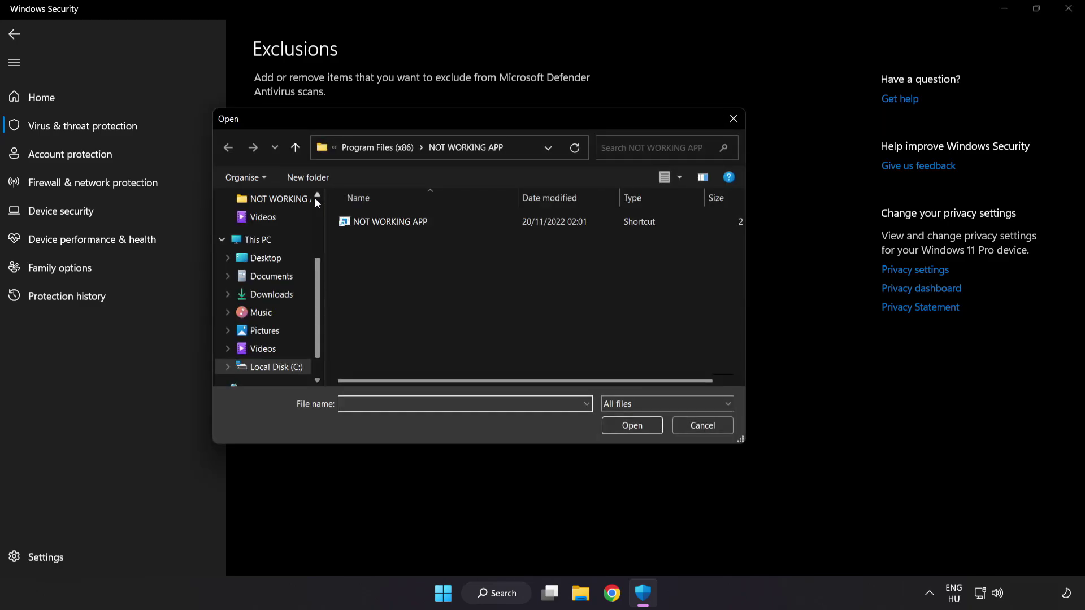
click(348, 149)
click(354, 148)
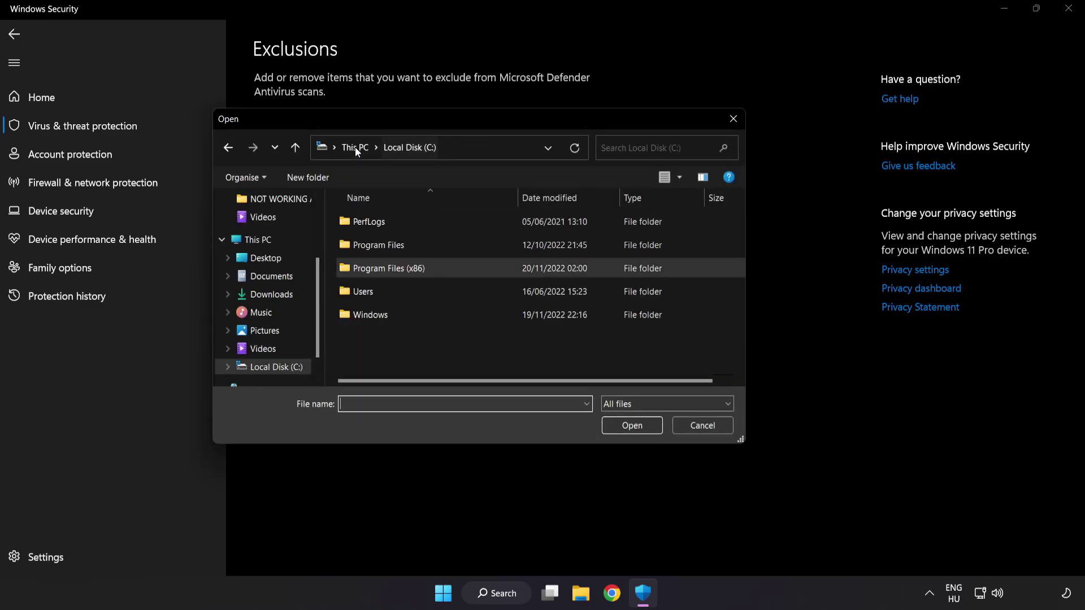
click(358, 147)
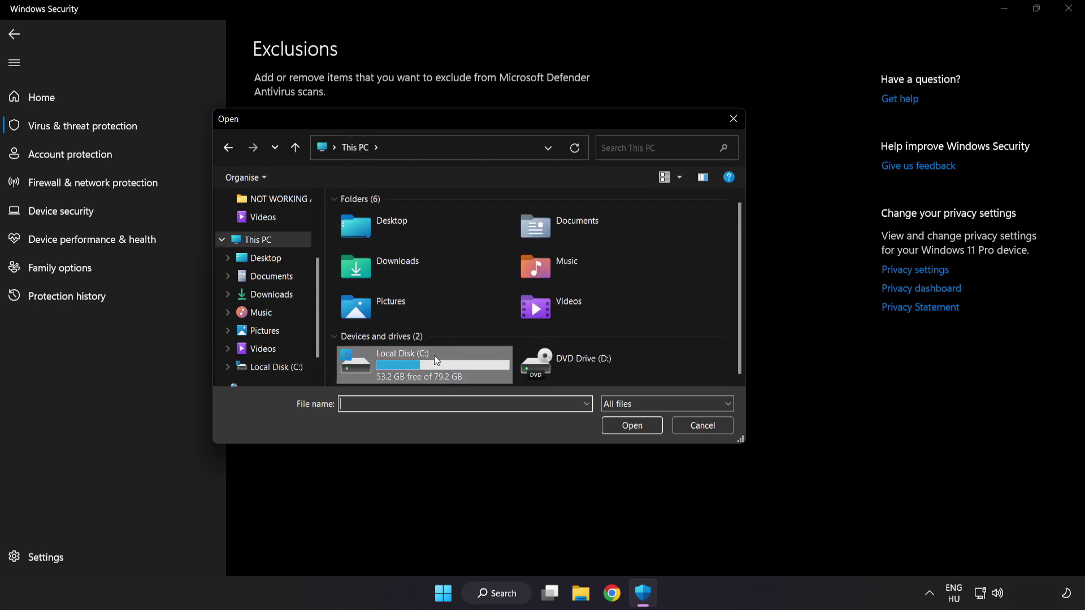
double_click(405, 370)
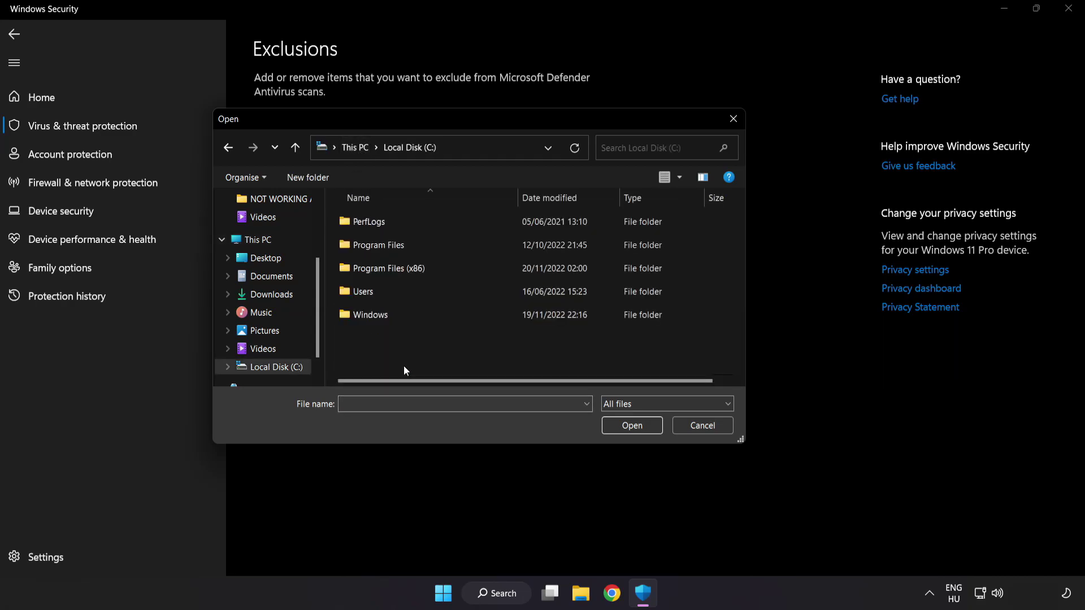
double_click(417, 264)
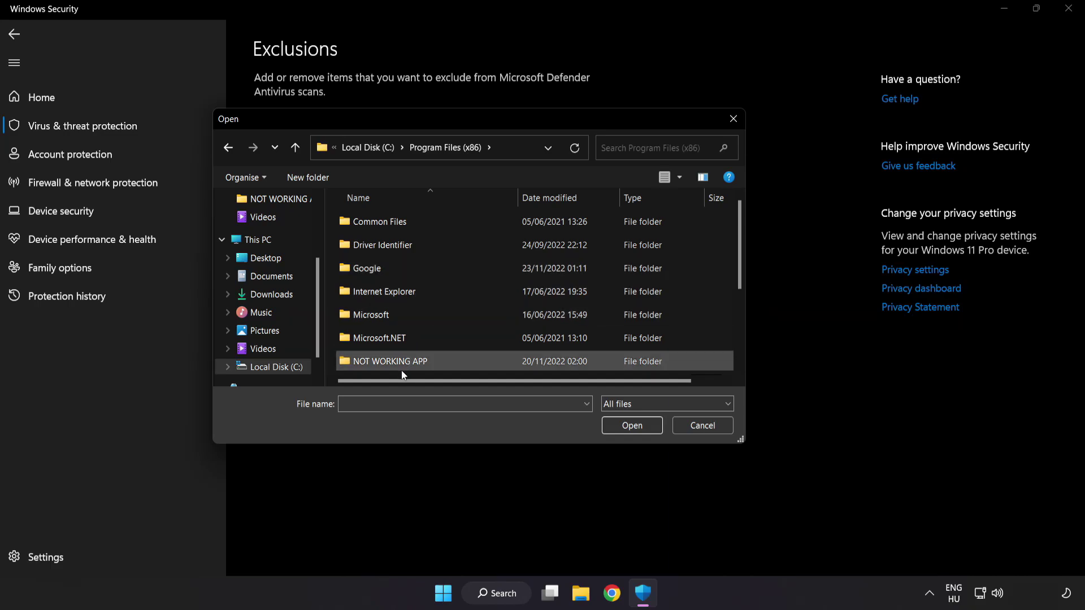
scroll(403, 345, down, 2)
click(431, 294)
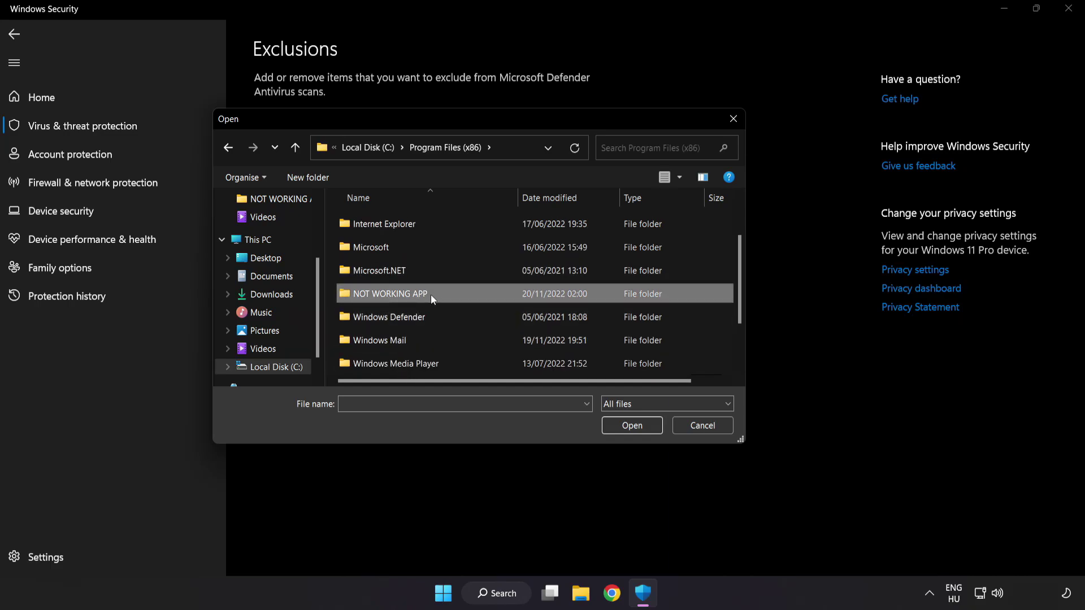
double_click(431, 294)
click(396, 223)
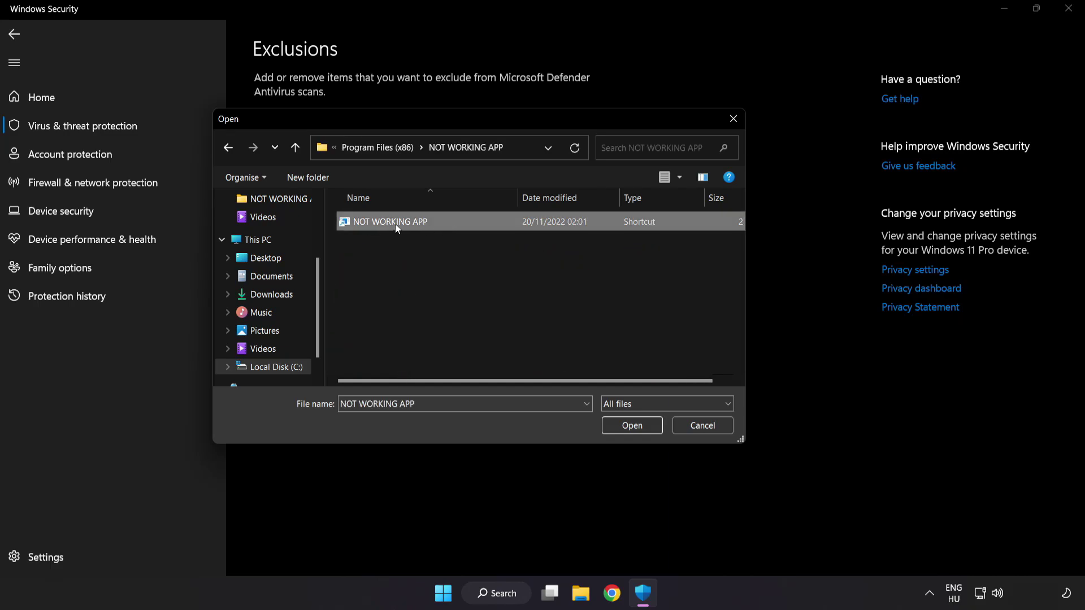
click(632, 429)
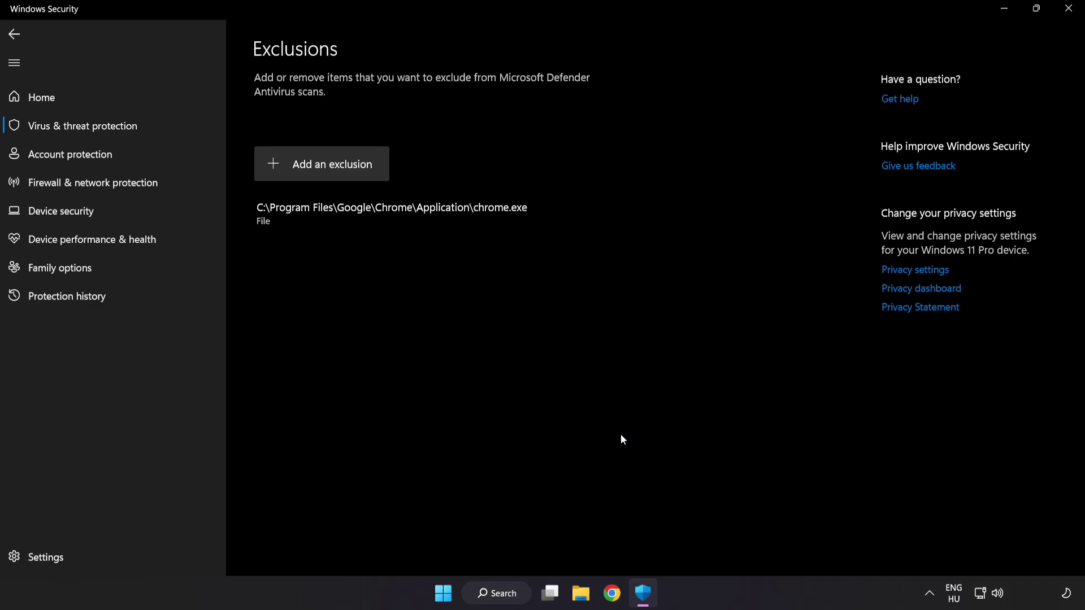
Step: Close Windows Security and display the power options for restarting the computer
click(1065, 18)
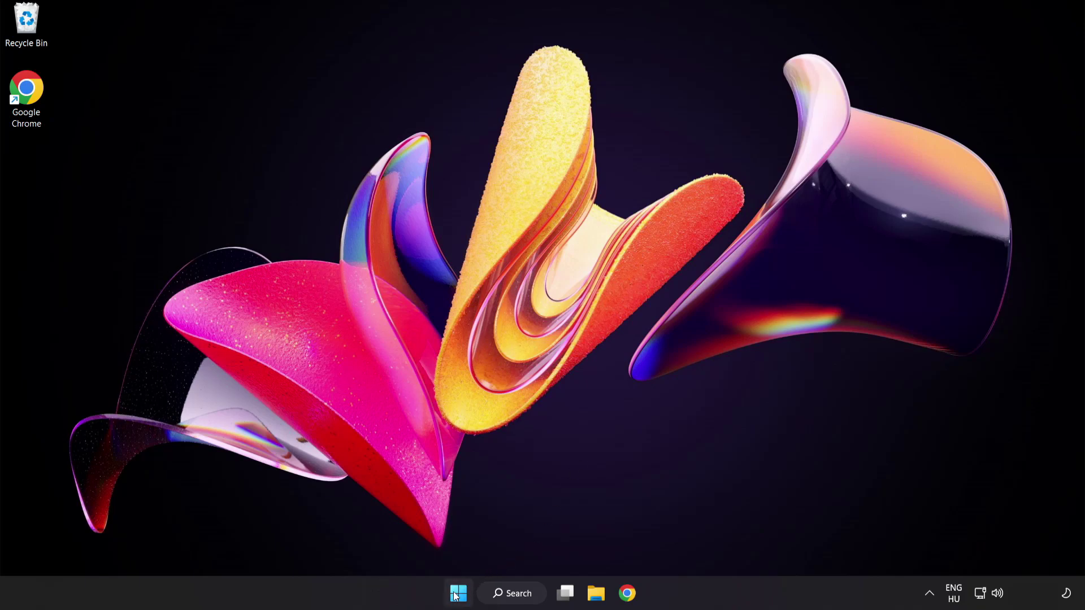
click(456, 594)
click(718, 546)
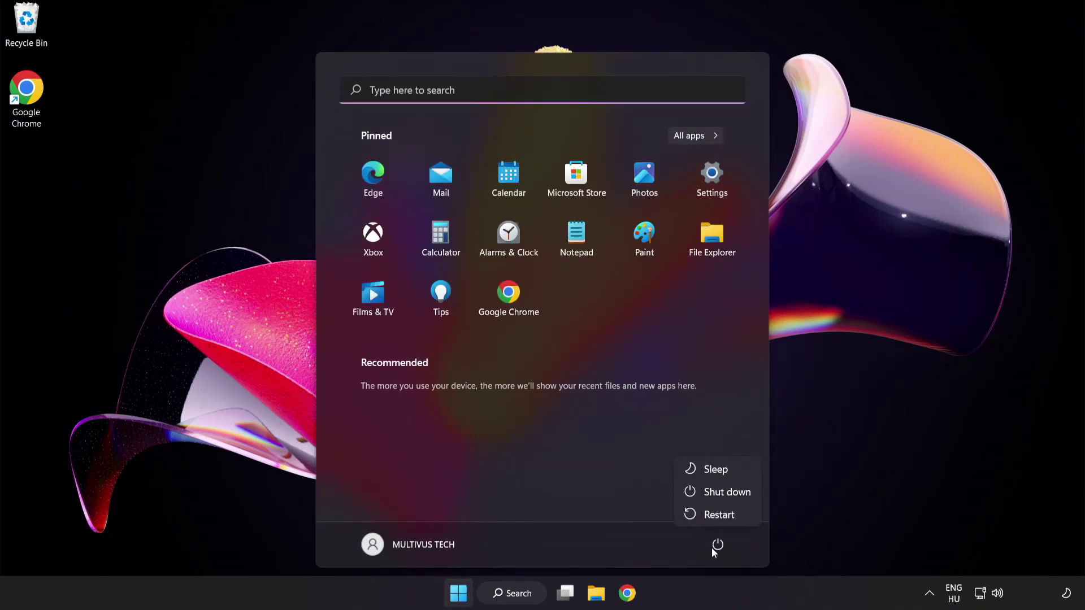